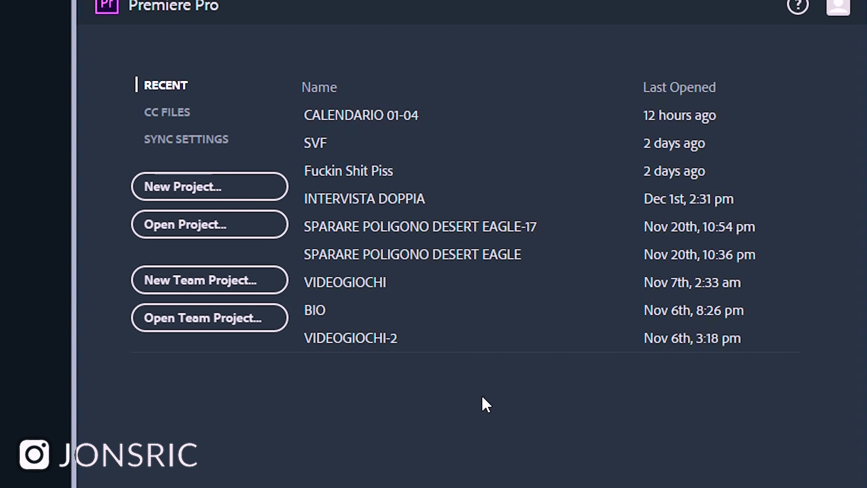
Create a new project named VAFFANCULO after reviewing the Renderer options.
{"action": "left_click", "coordinate": [295, 178]}
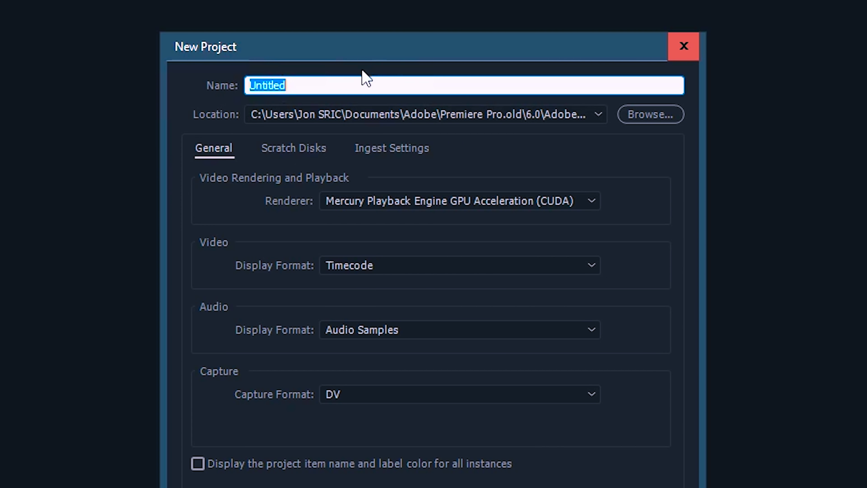
{"action": "type", "text": "VAFFANCU"}
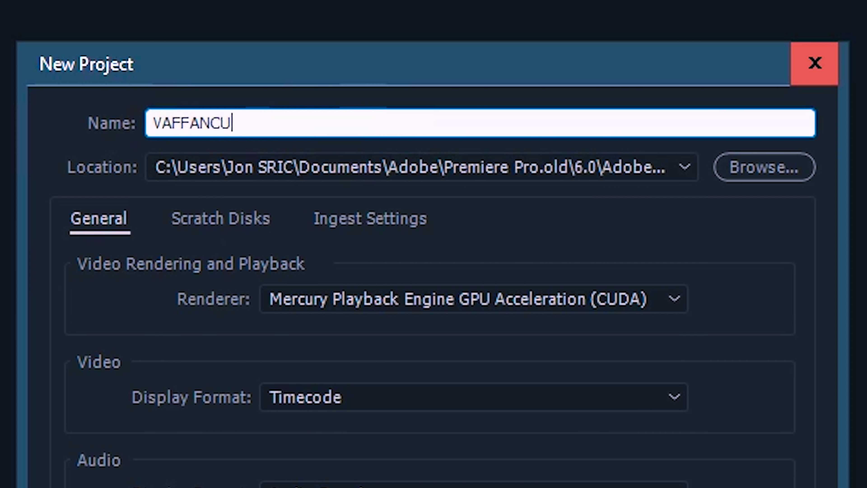
{"action": "type", "text": "LO"}
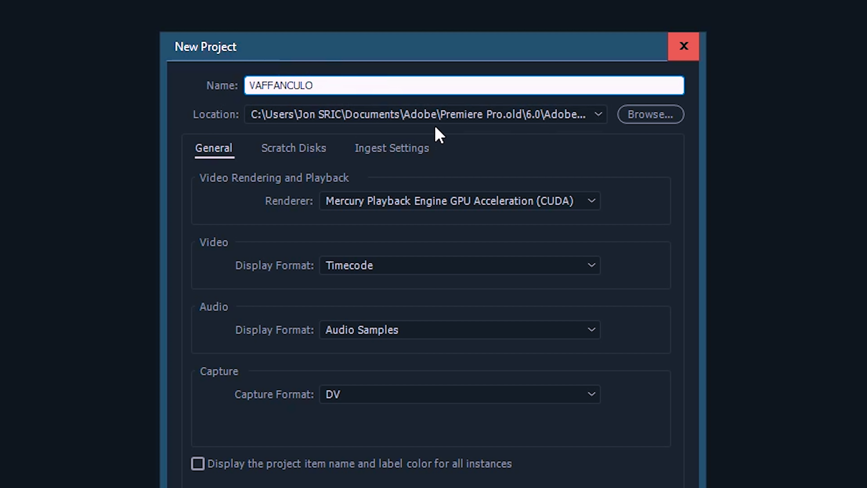
{"action": "left_click", "coordinate": [492, 202]}
{"action": "left_click", "coordinate": [478, 200]}
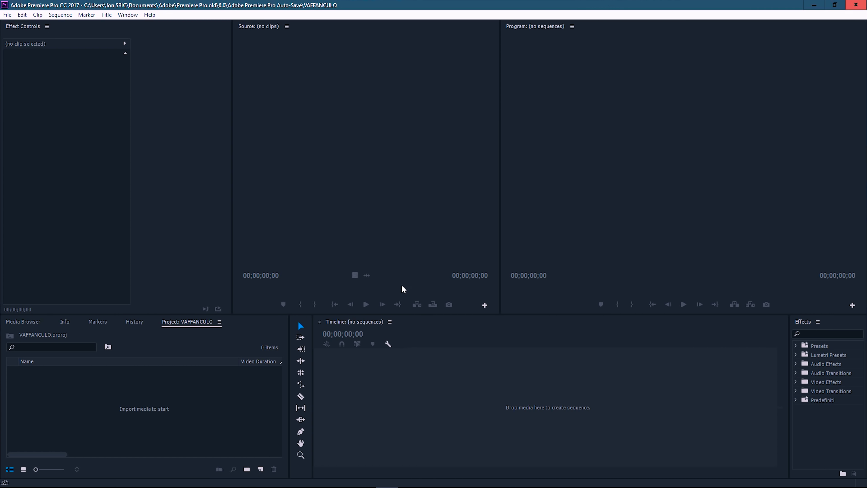
Close the Effect Controls, Source and Project panels.
{"action": "left_click", "coordinate": [47, 26]}
{"action": "left_click", "coordinate": [116, 55]}
{"action": "left_click", "coordinate": [91, 43]}
{"action": "left_click", "coordinate": [123, 55]}
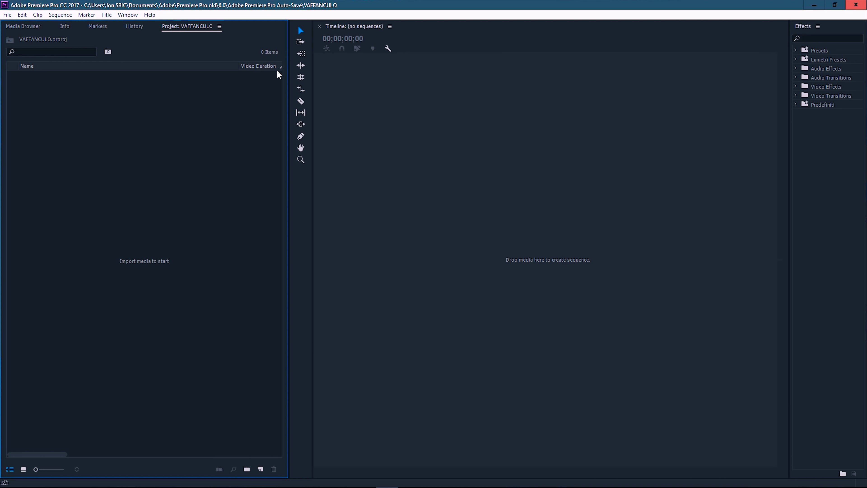
{"action": "left_click", "coordinate": [219, 26]}
{"action": "left_click", "coordinate": [163, 32]}
Close the Markers, Info and Media Browser panels.
{"action": "left_click", "coordinate": [113, 26]}
{"action": "left_click", "coordinate": [124, 30]}
{"action": "left_click", "coordinate": [76, 26]}
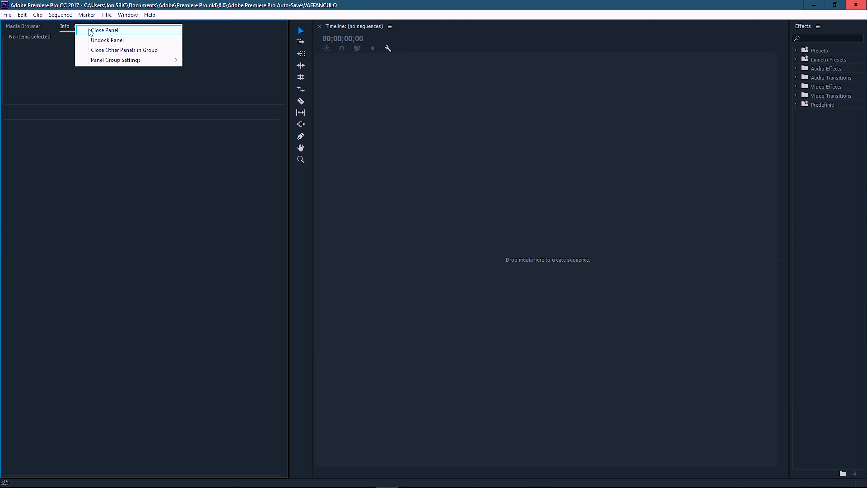
{"action": "left_click", "coordinate": [91, 31]}
{"action": "left_click", "coordinate": [47, 26]}
{"action": "left_click", "coordinate": [75, 33]}
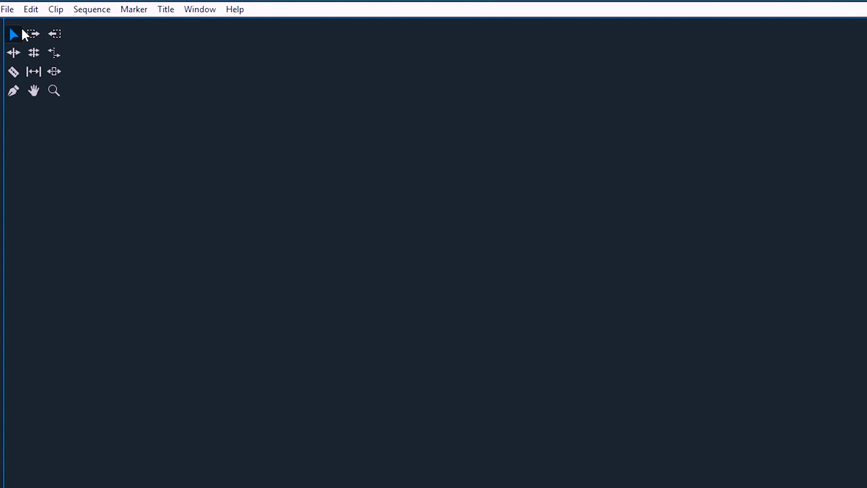
{"action": "left_click", "coordinate": [7, 15]}
{"action": "mouse_move", "coordinate": [27, 11]}
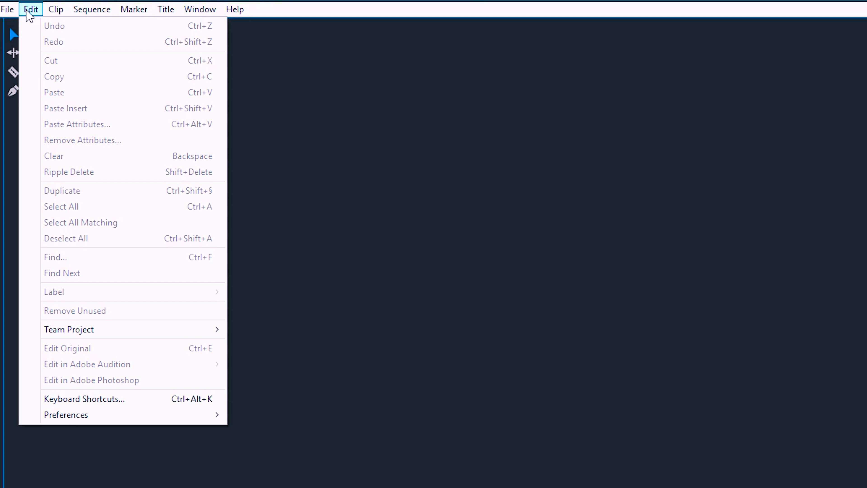
{"action": "mouse_move", "coordinate": [166, 422]}
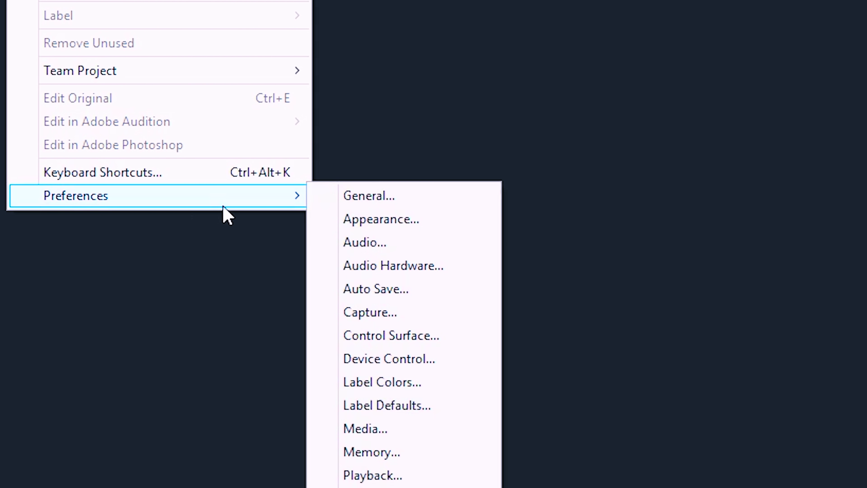
{"action": "left_click", "coordinate": [364, 201]}
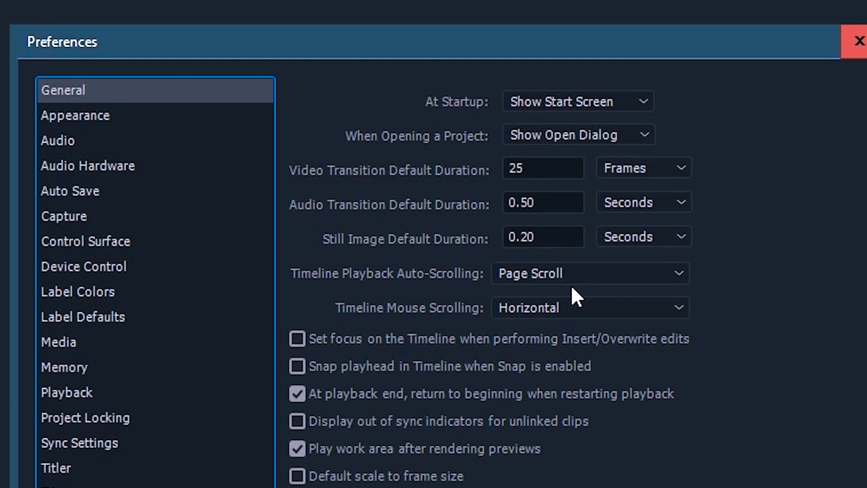
{"action": "left_click", "coordinate": [70, 142]}
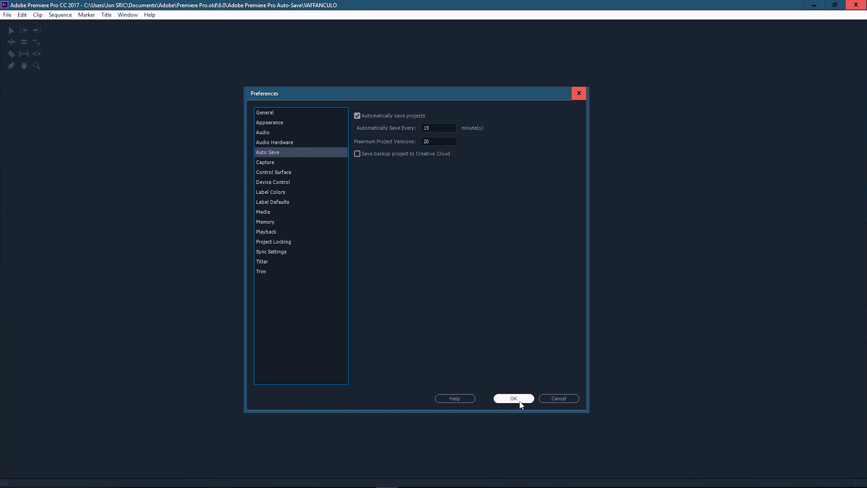
{"action": "left_click", "coordinate": [519, 402]}
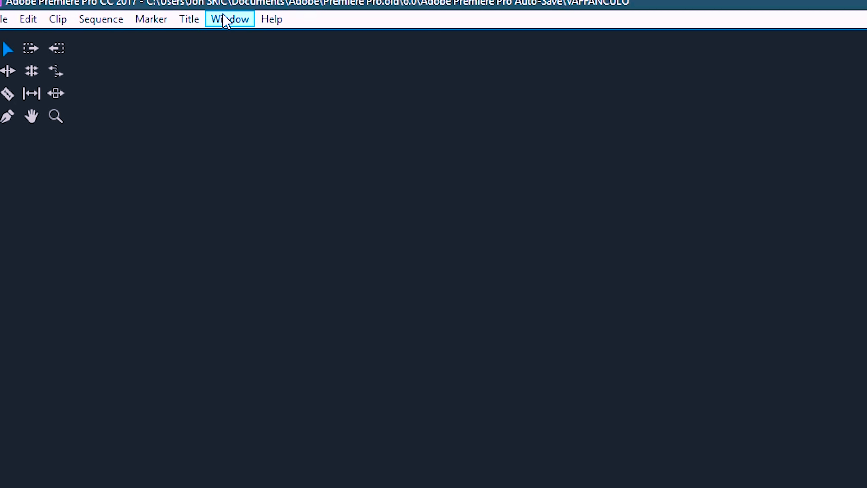
Reopen the Project panel and import GH5 clips P1011249 through P1011271 with Ctrl+I.
{"action": "left_click", "coordinate": [225, 20]}
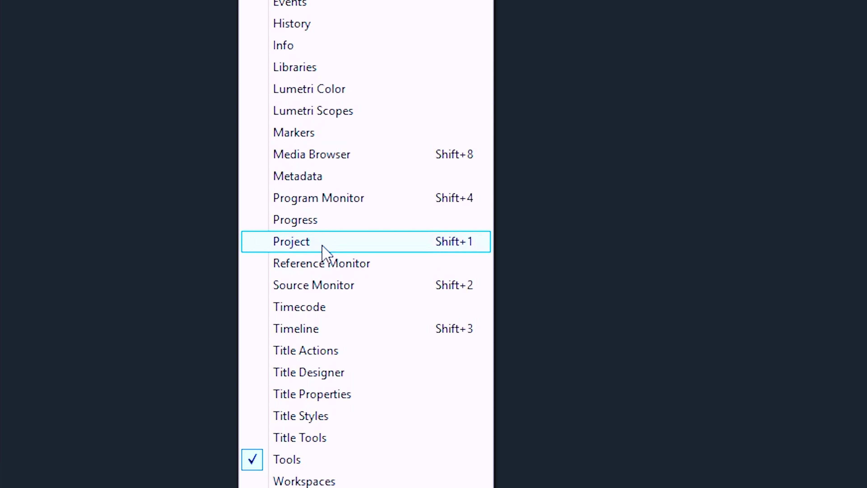
{"action": "left_click", "coordinate": [324, 247]}
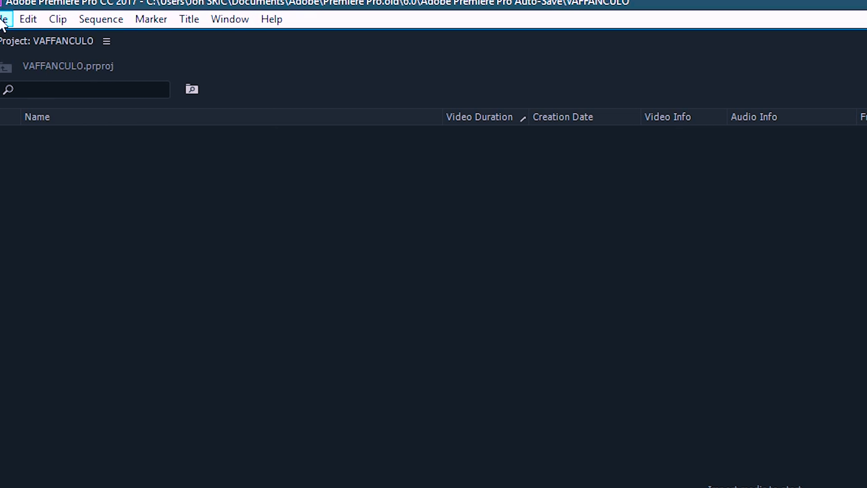
{"action": "left_click", "coordinate": [2, 20]}
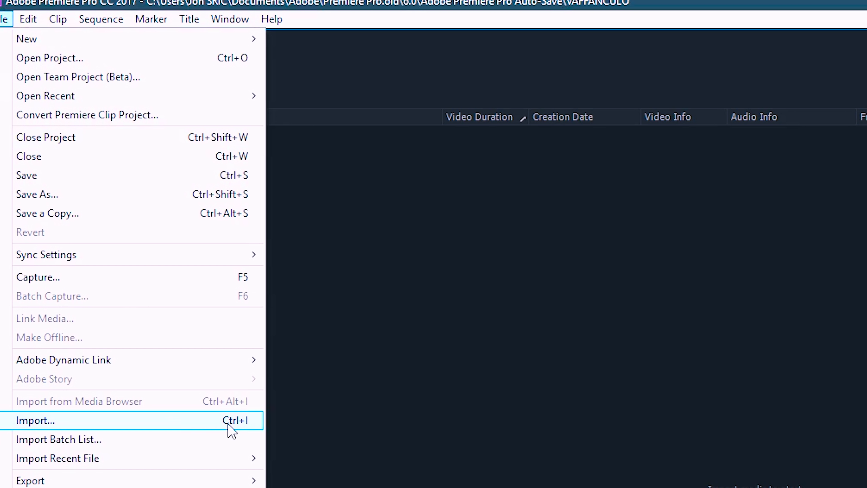
{"action": "left_click", "coordinate": [458, 446]}
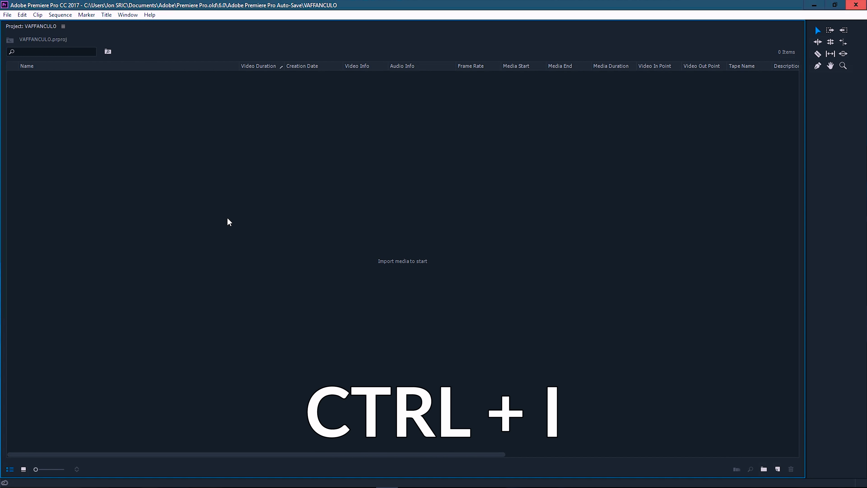
{"action": "key", "text": "ctrl+i"}
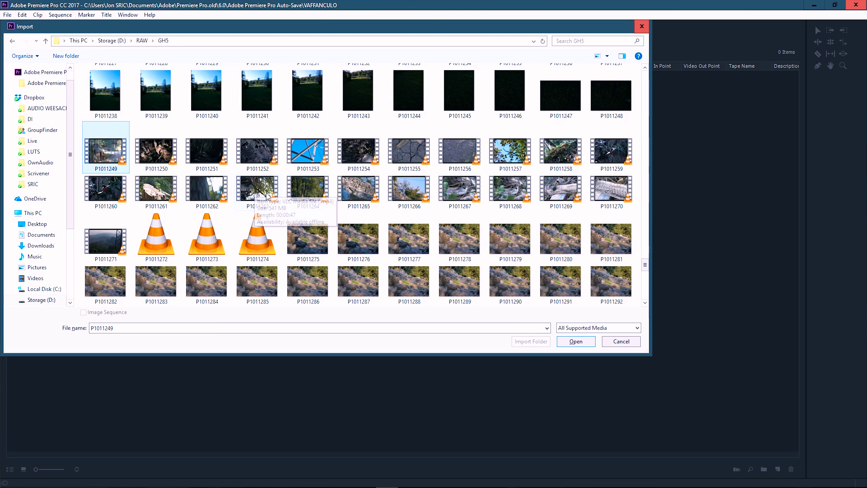
{"action": "left_click", "coordinate": [107, 237], "text": "shift"}
{"action": "key", "text": "Return"}
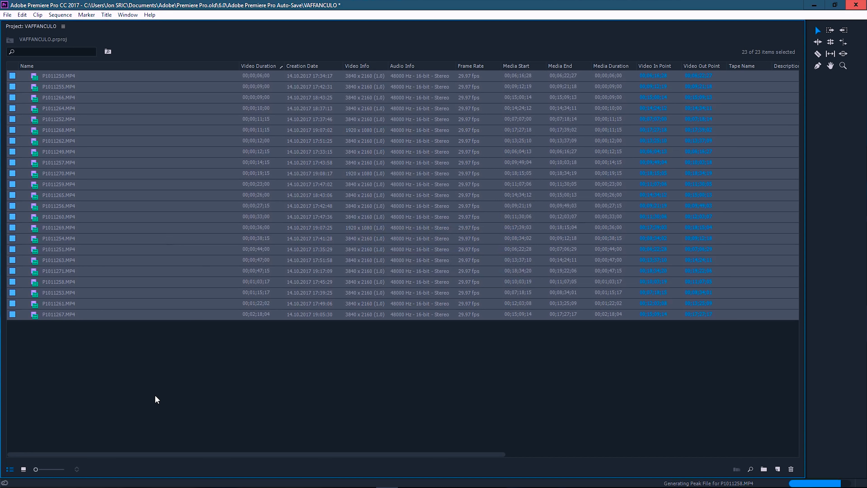
Filter the clips with the search term '55' and sort them by creation date.
{"action": "left_click", "coordinate": [166, 397]}
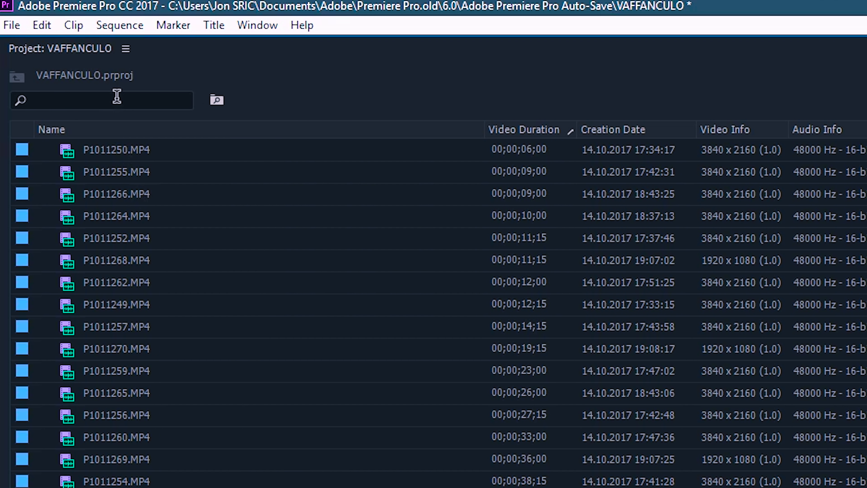
{"action": "left_click", "coordinate": [117, 97]}
{"action": "type", "text": "10112"}
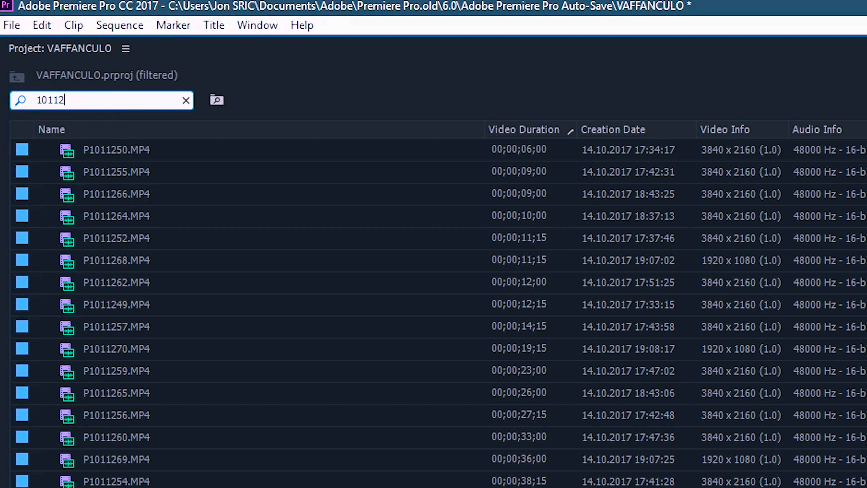
{"action": "type", "text": "55"}
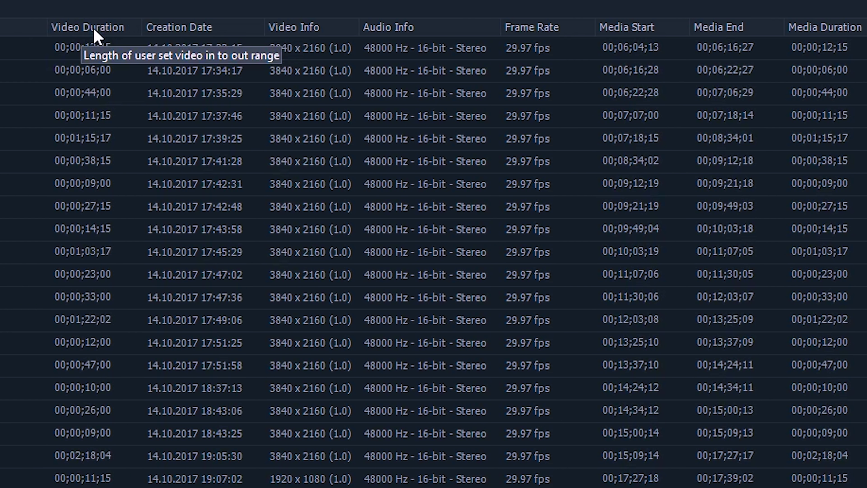
{"action": "left_click", "coordinate": [261, 66]}
{"action": "left_click", "coordinate": [309, 66]}
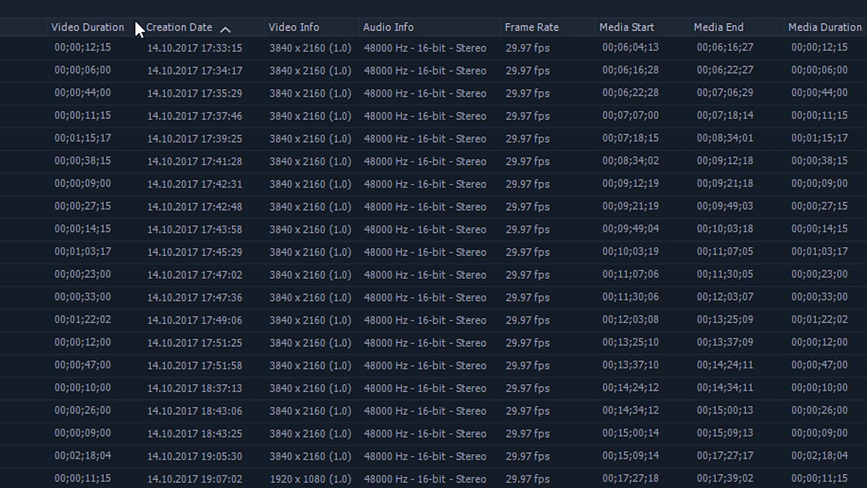
Browse the Metadata Display properties, then show the clips as enlarged thumbnail icons.
{"action": "right_click", "coordinate": [271, 28]}
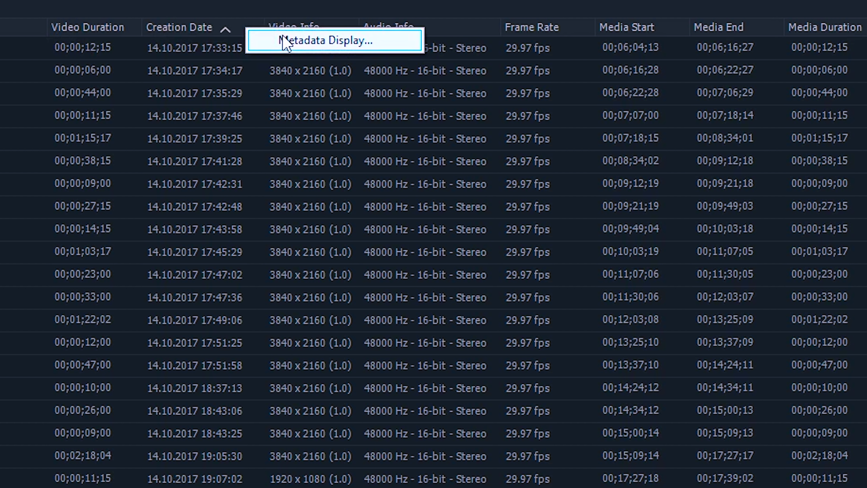
{"action": "left_click", "coordinate": [286, 38]}
{"action": "left_click", "coordinate": [151, 115]}
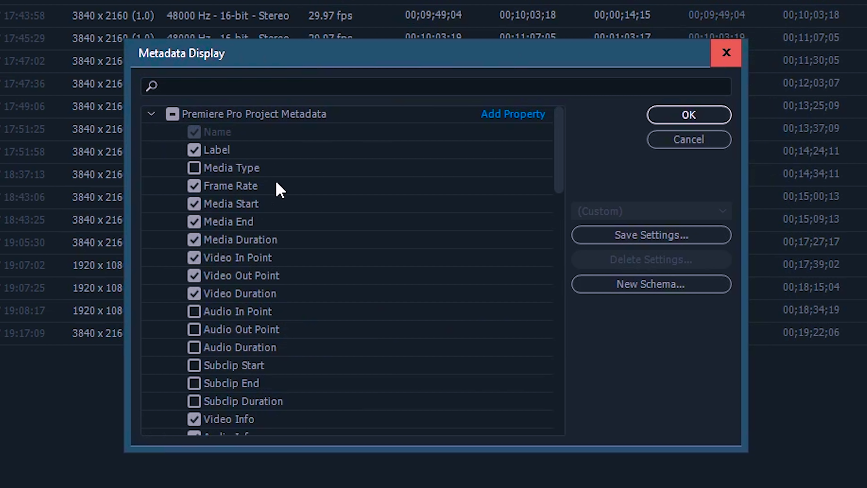
{"action": "scroll", "coordinate": [274, 239], "scroll_direction": "down", "scroll_amount": 2}
{"action": "scroll", "coordinate": [275, 291], "scroll_direction": "down", "scroll_amount": 5}
{"action": "scroll", "coordinate": [271, 304], "scroll_direction": "down", "scroll_amount": 5}
{"action": "scroll", "coordinate": [275, 304], "scroll_direction": "down", "scroll_amount": 5}
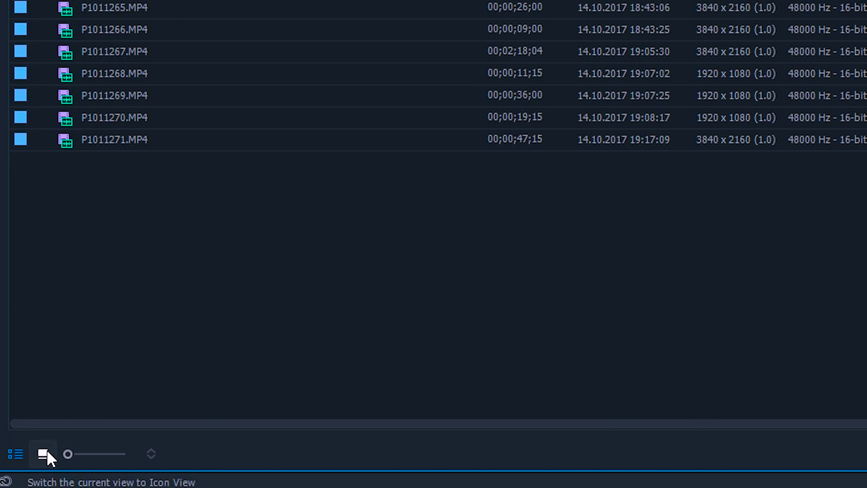
{"action": "left_click", "coordinate": [43, 454]}
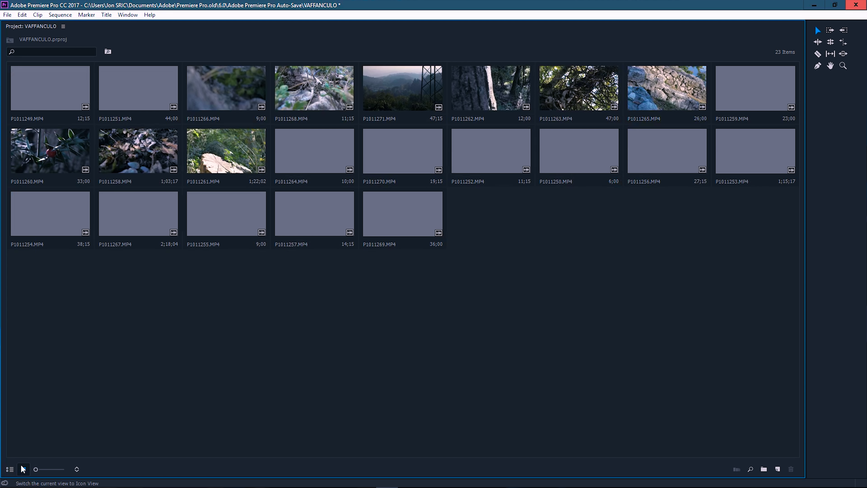
{"action": "left_click_drag", "start_coordinate": [36, 469], "coordinate": [38, 469]}
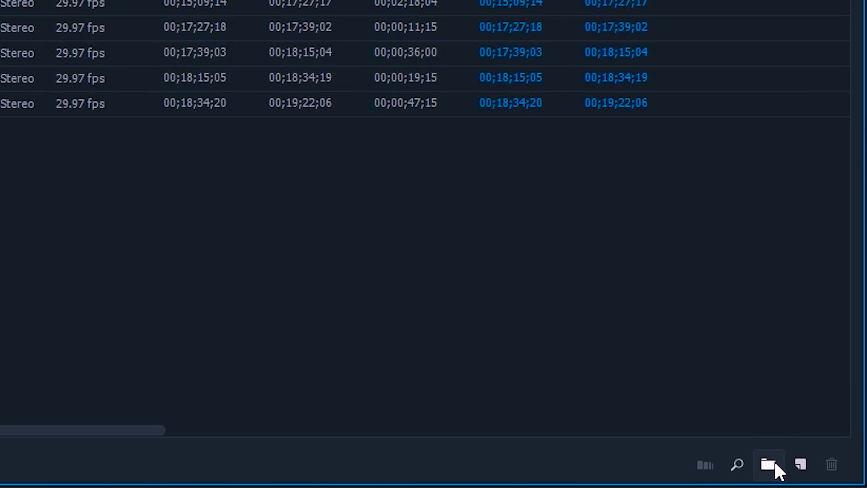
Create a bin named FILMATI and move clips P1011249 through P1011271 into it.
{"action": "left_click", "coordinate": [774, 464]}
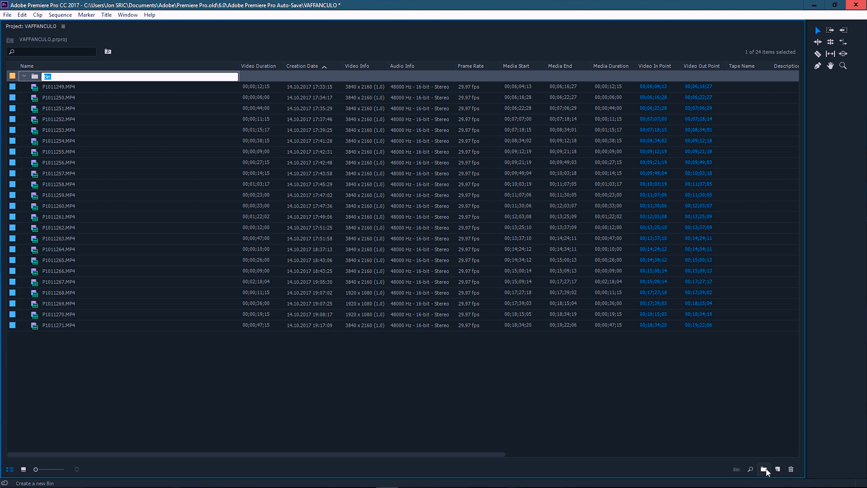
{"action": "type", "text": "FIL"}
{"action": "key", "text": "Return"}
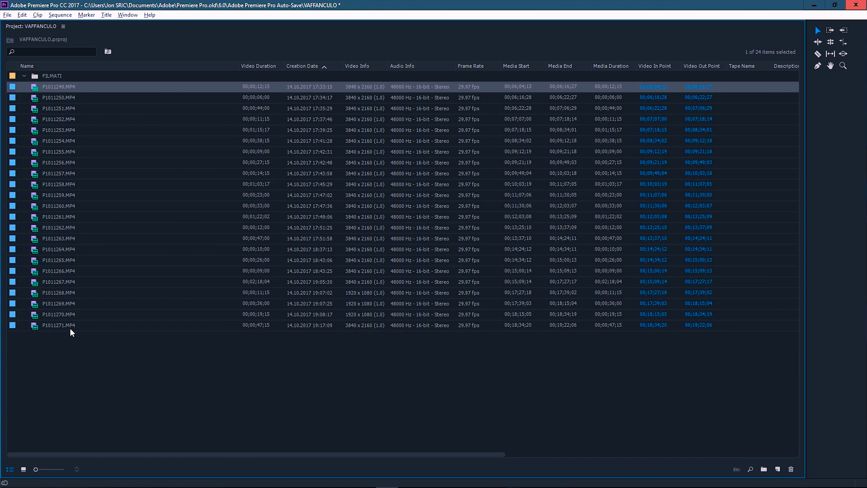
{"action": "left_click", "coordinate": [71, 325], "text": "shift"}
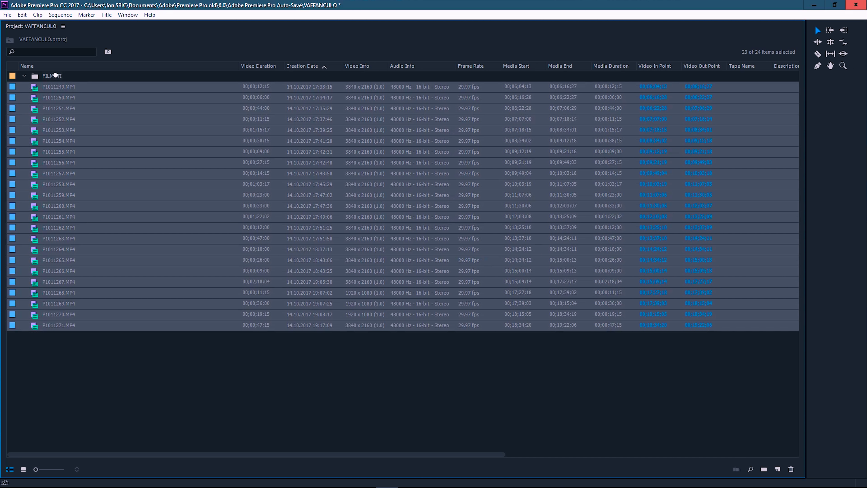
{"action": "left_click_drag", "start_coordinate": [58, 92], "coordinate": [55, 77]}
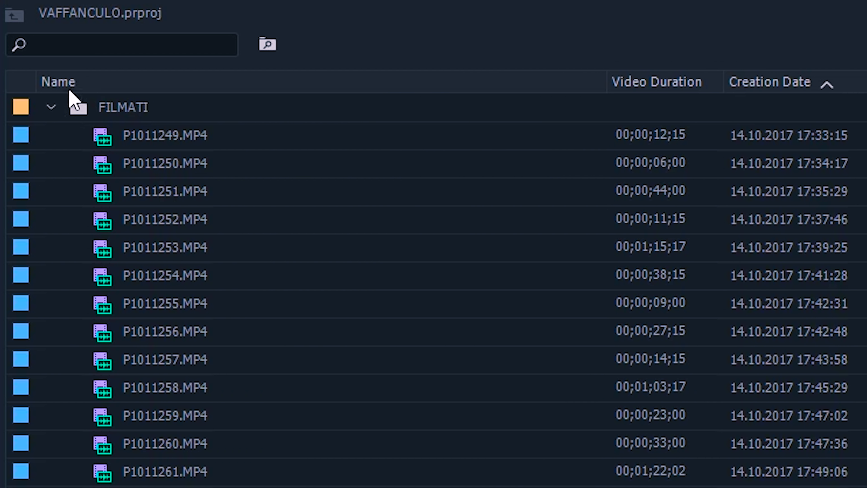
{"action": "left_click", "coordinate": [51, 107]}
{"action": "left_click", "coordinate": [51, 108]}
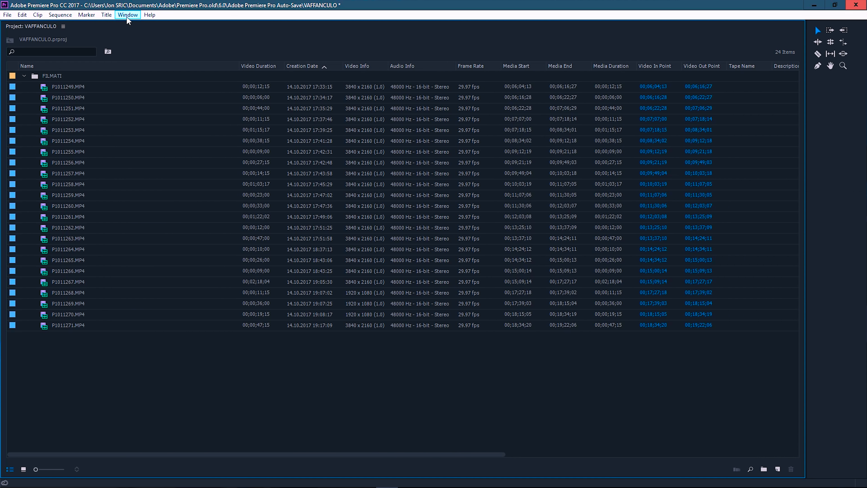
Reopen the Source and Program monitors and load P1011250.MP4 into the Source monitor.
{"action": "left_click", "coordinate": [127, 17]}
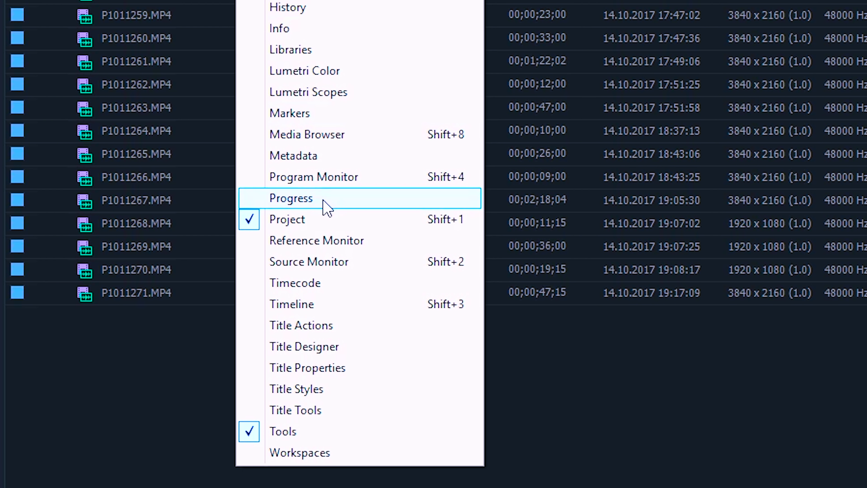
{"action": "left_click", "coordinate": [336, 266]}
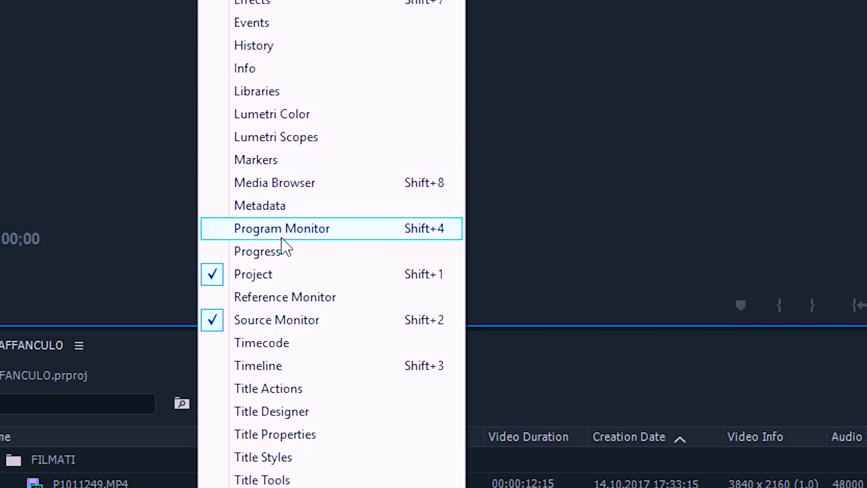
{"action": "left_click", "coordinate": [281, 233]}
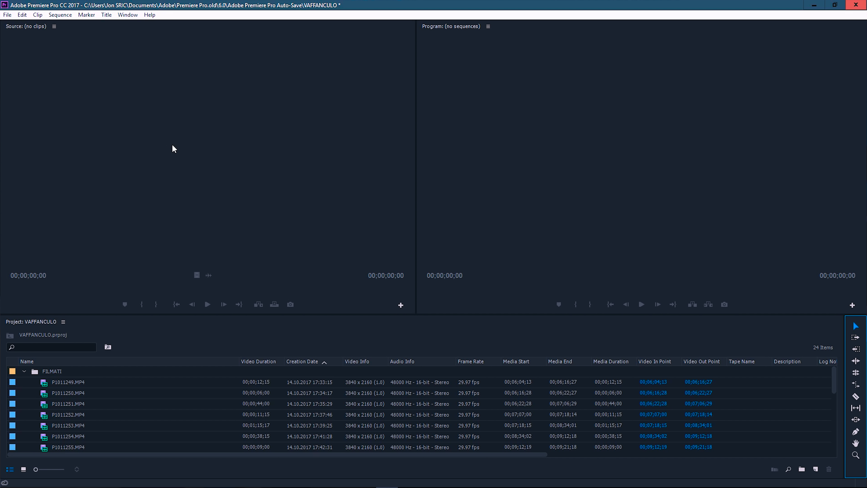
{"action": "left_click", "coordinate": [167, 82]}
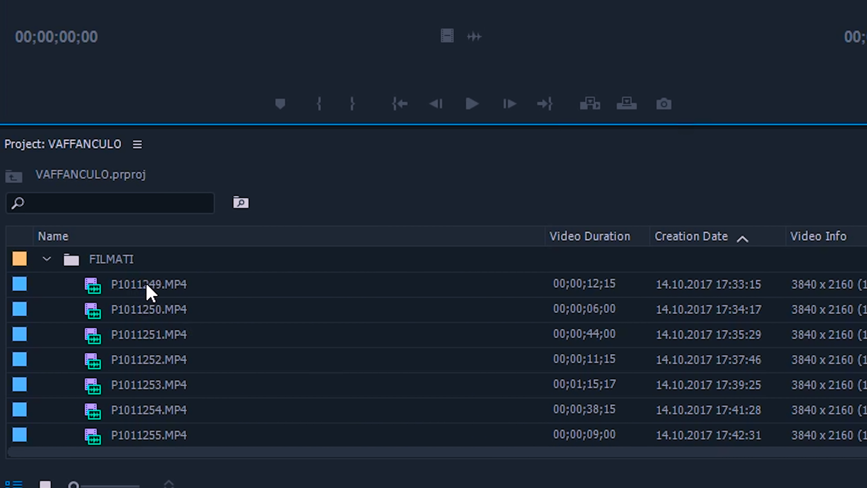
{"action": "double_click", "coordinate": [147, 285]}
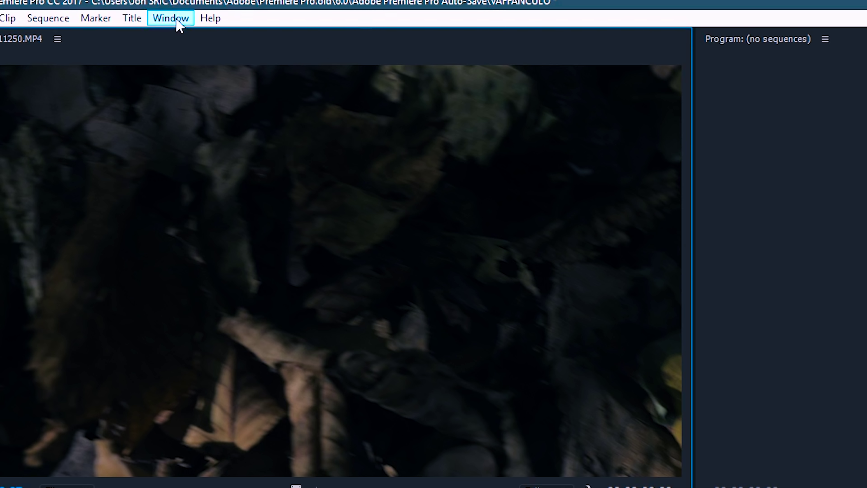
Open and widen the Timeline panel, and dock the Effects browser in its own column.
{"action": "left_click", "coordinate": [130, 15]}
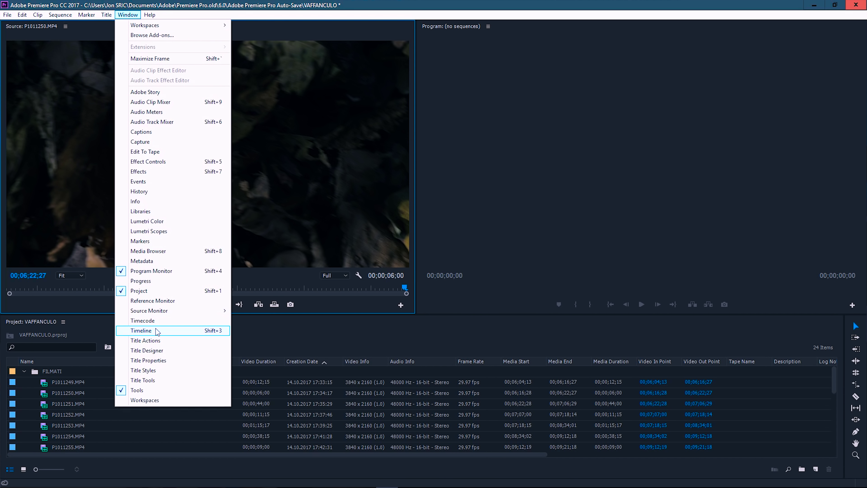
{"action": "left_click", "coordinate": [137, 329]}
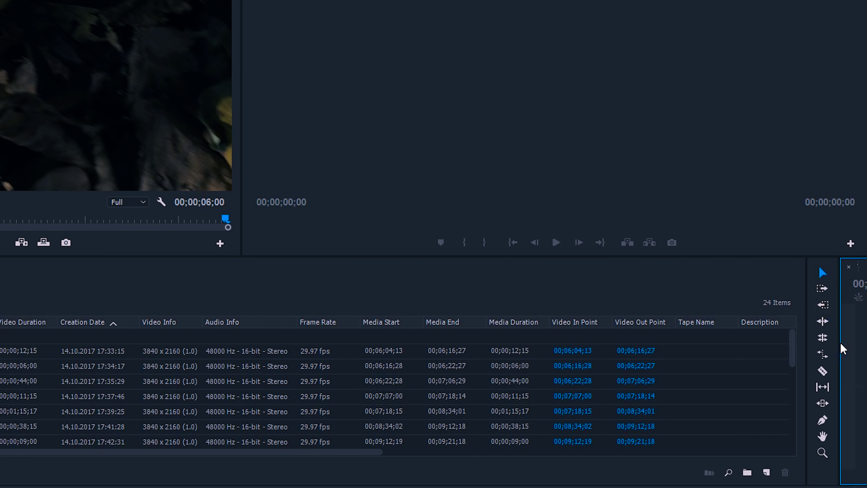
{"action": "left_click_drag", "start_coordinate": [844, 375], "coordinate": [418, 372]}
{"action": "left_click_drag", "start_coordinate": [243, 339], "coordinate": [64, 338]}
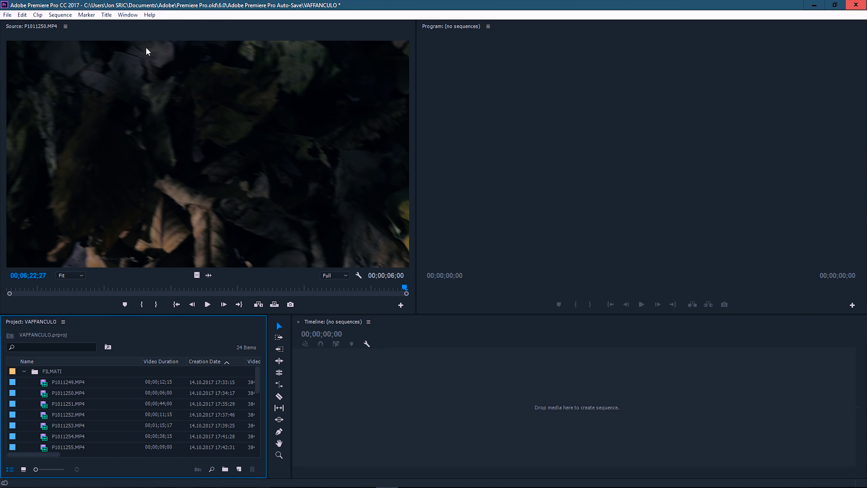
{"action": "left_click", "coordinate": [134, 16]}
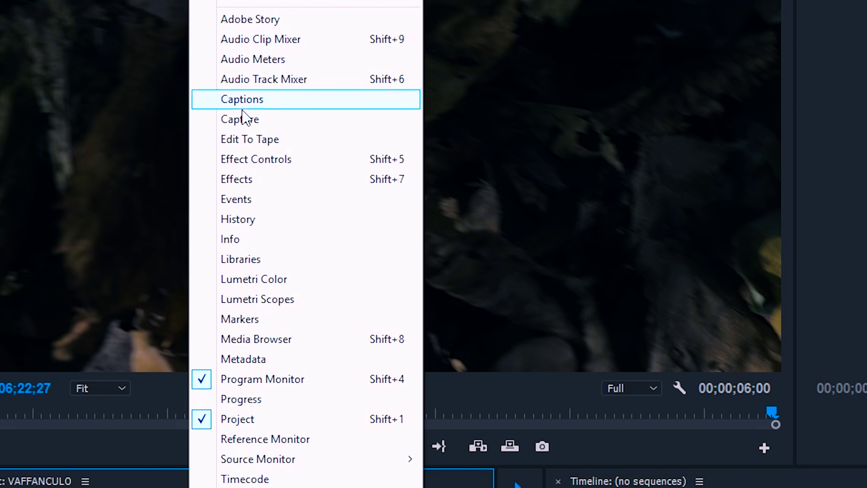
{"action": "left_click", "coordinate": [274, 186]}
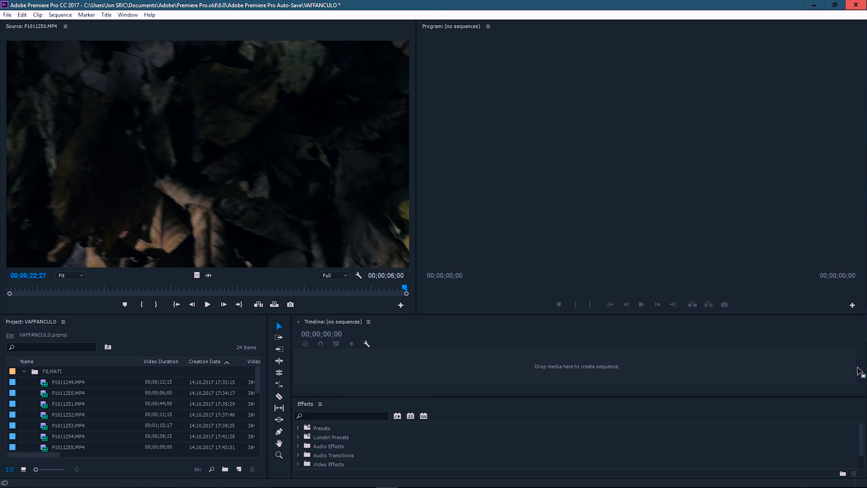
{"action": "left_click_drag", "start_coordinate": [865, 381], "coordinate": [854, 376]}
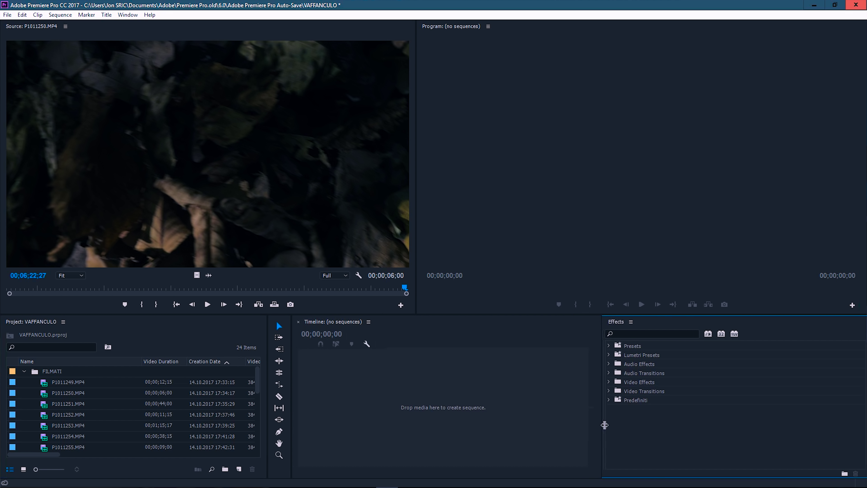
Open Effect Controls and dock the Audio Track Mixer as a tab beside it.
{"action": "left_click", "coordinate": [127, 14]}
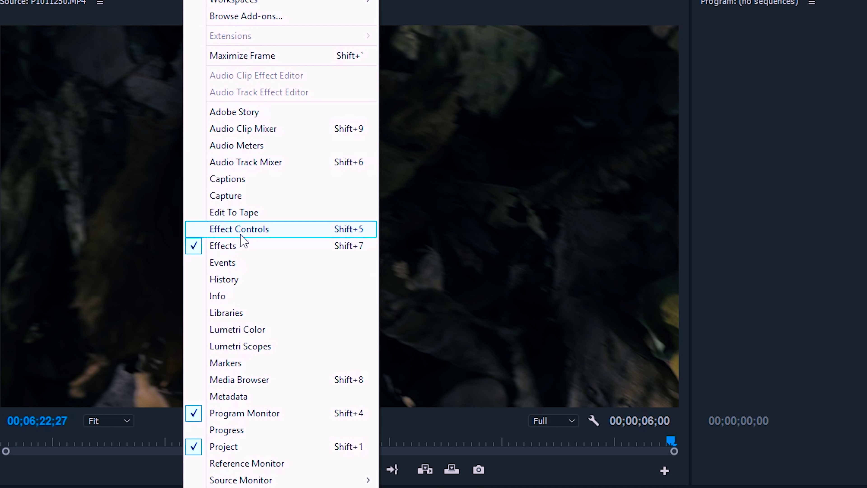
{"action": "left_click", "coordinate": [241, 232]}
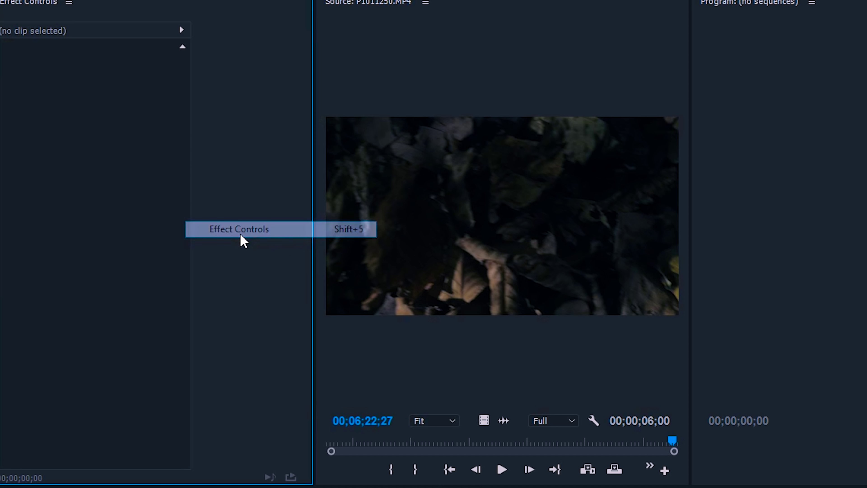
{"action": "left_click_drag", "start_coordinate": [273, 141], "coordinate": [269, 142]}
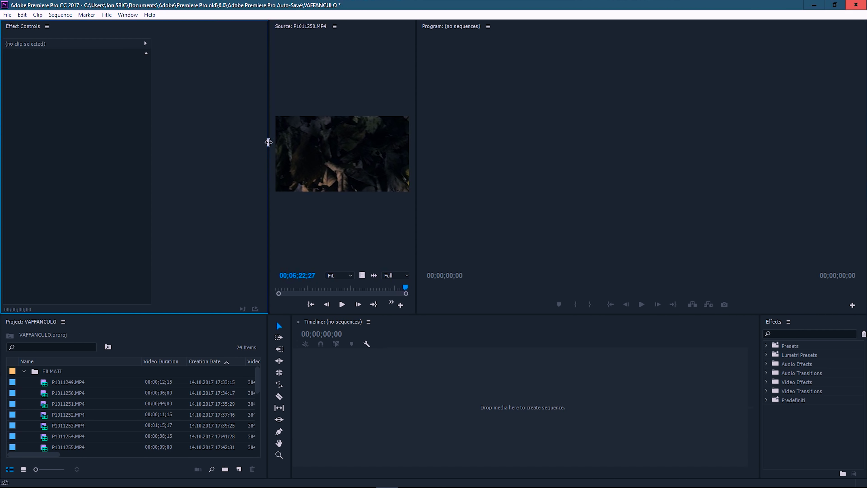
{"action": "left_click", "coordinate": [127, 15]}
{"action": "left_click", "coordinate": [154, 122]}
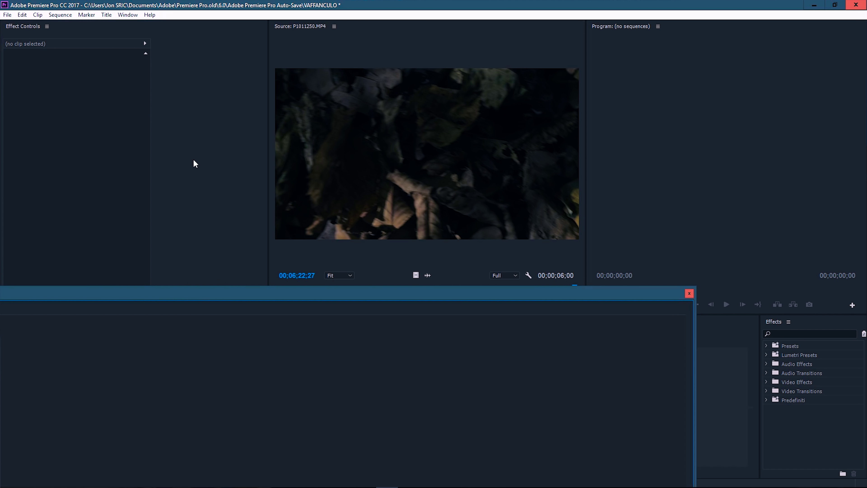
{"action": "left_click_drag", "start_coordinate": [182, 298], "coordinate": [238, 231]}
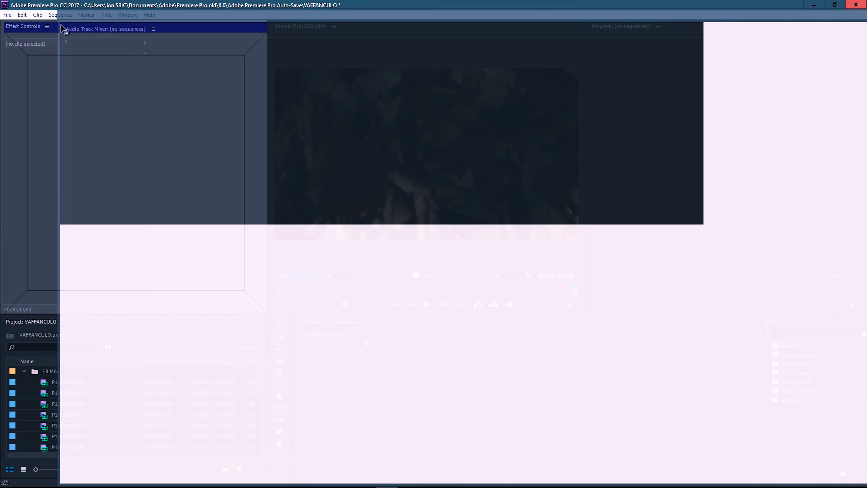
{"action": "left_click_drag", "start_coordinate": [238, 230], "coordinate": [43, 27]}
{"action": "left_click", "coordinate": [120, 27]}
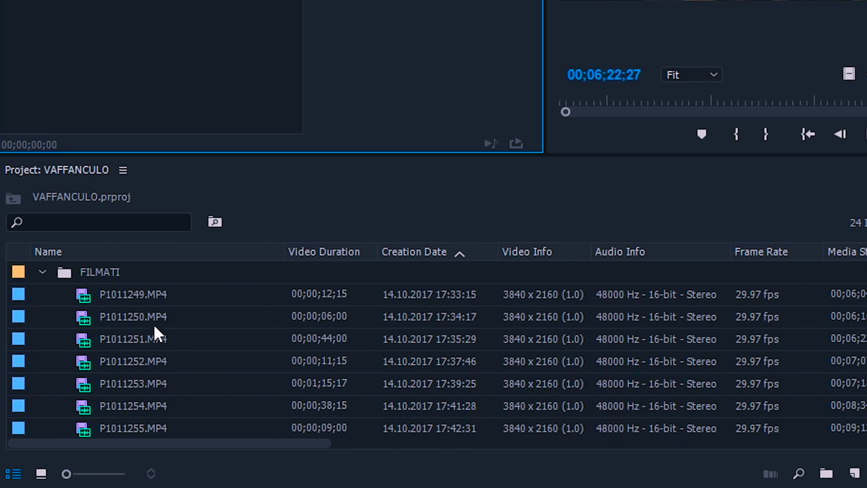
{"action": "left_click", "coordinate": [68, 393]}
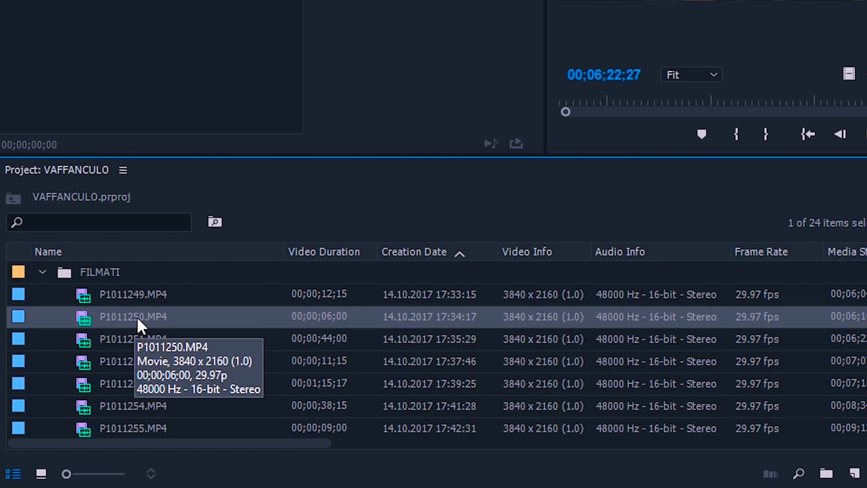
Create sequence P1011250 from clip P1011250.MP4 using New Sequence From Clip.
{"action": "right_click", "coordinate": [141, 326]}
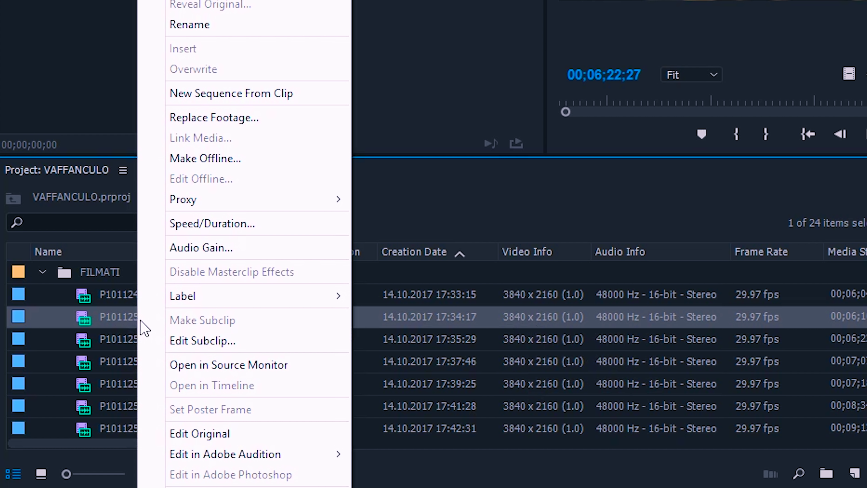
{"action": "left_click", "coordinate": [301, 94]}
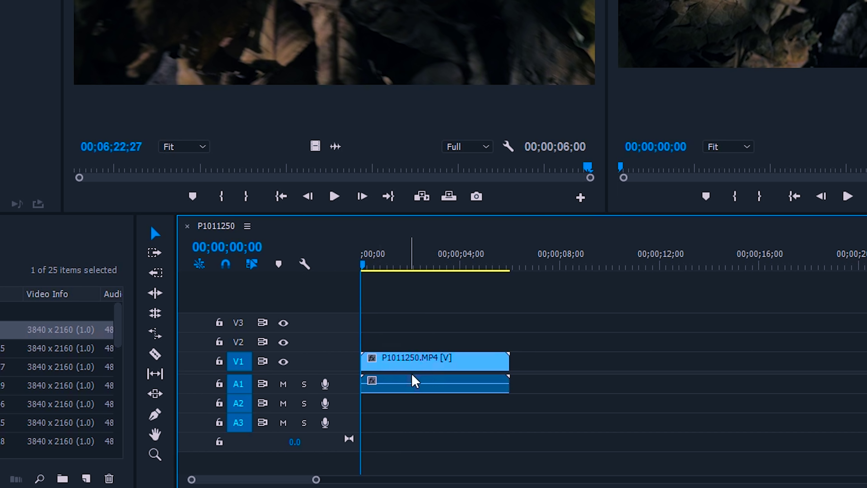
Scrub and play P1011250, enlarge the track areas, and drag the clip later in time.
{"action": "left_click", "coordinate": [406, 358]}
{"action": "left_click_drag", "start_coordinate": [363, 263], "coordinate": [484, 270]}
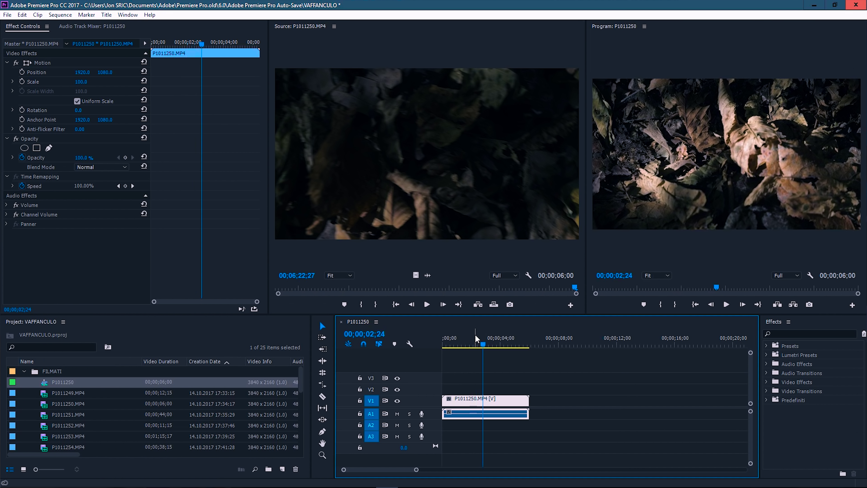
{"action": "key", "text": "space"}
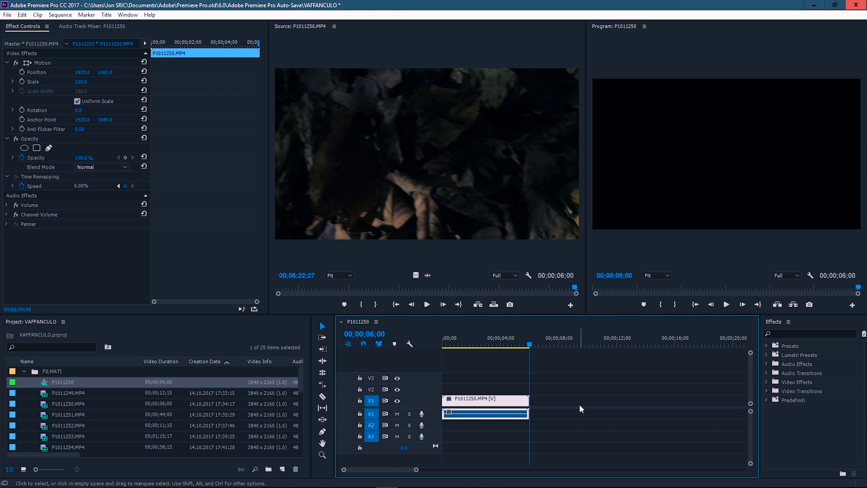
{"action": "left_click", "coordinate": [566, 416]}
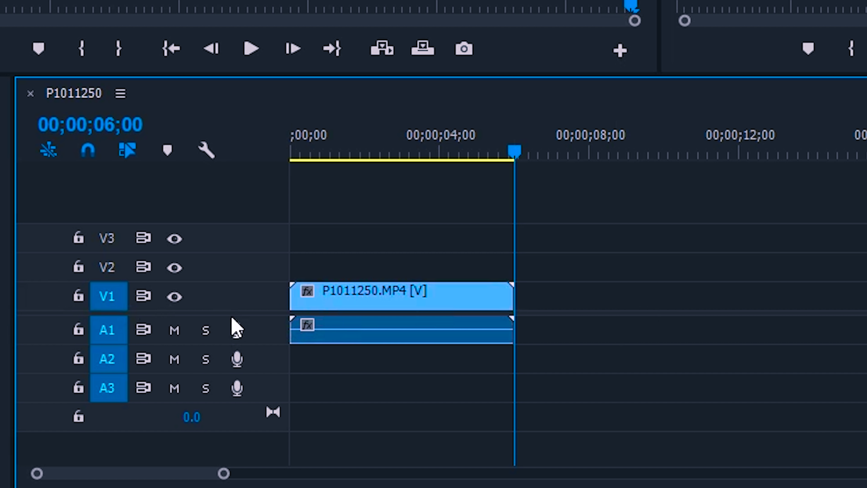
{"action": "left_click_drag", "start_coordinate": [263, 345], "coordinate": [270, 391]}
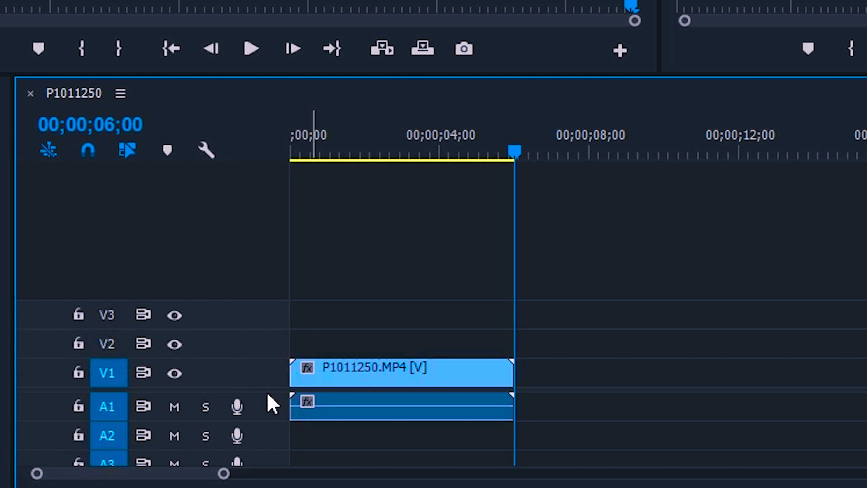
{"action": "left_click_drag", "start_coordinate": [218, 389], "coordinate": [226, 264]}
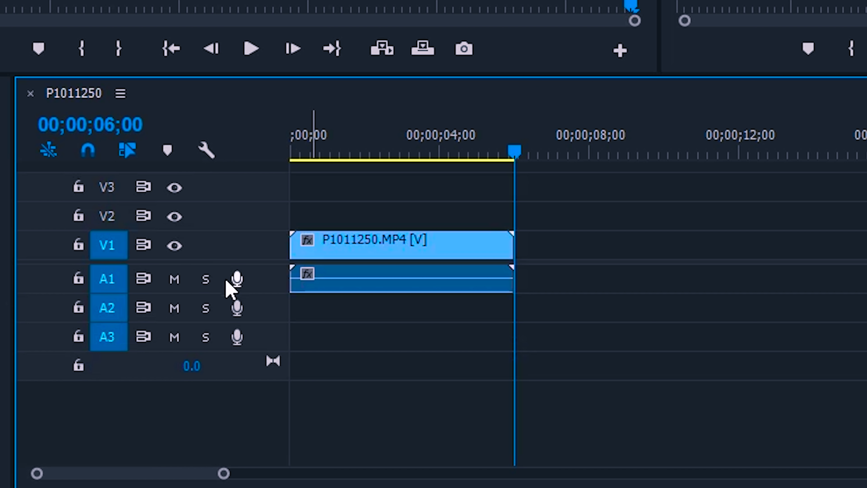
{"action": "mouse_move", "coordinate": [358, 244]}
{"action": "left_mouse_down"}
{"action": "mouse_move", "coordinate": [538, 284]}
{"action": "mouse_move", "coordinate": [449, 290]}
{"action": "mouse_move", "coordinate": [494, 298]}
{"action": "left_mouse_up"}
Unlink the P1011250 clip's audio from its video.
{"action": "right_click", "coordinate": [495, 297]}
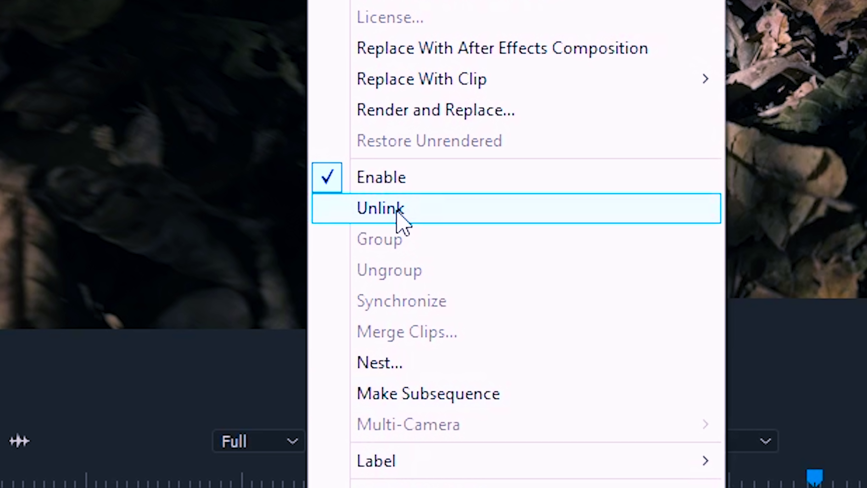
{"action": "left_click", "coordinate": [397, 208]}
{"action": "mouse_move", "coordinate": [501, 329]}
{"action": "left_mouse_down"}
{"action": "mouse_move", "coordinate": [603, 335]}
{"action": "mouse_move", "coordinate": [510, 316]}
{"action": "left_mouse_up"}
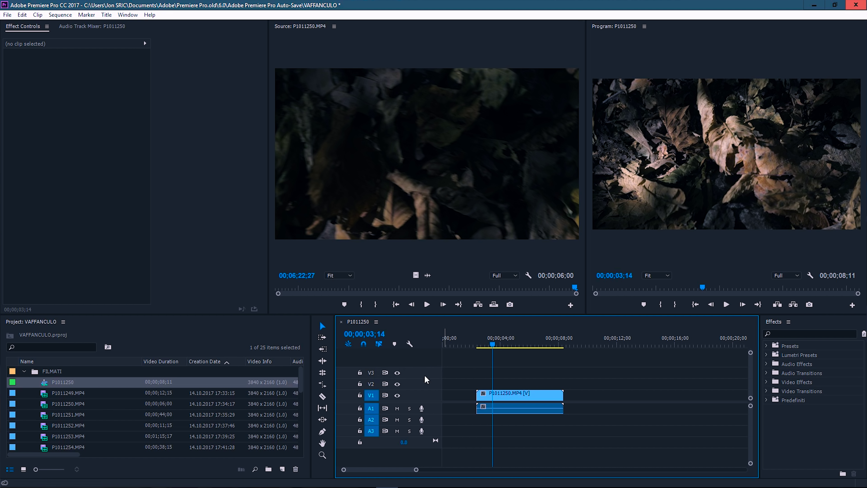
Add P1011252.MP4 to the sequence with its video on V2 and audio on A2.
{"action": "left_click", "coordinate": [44, 426]}
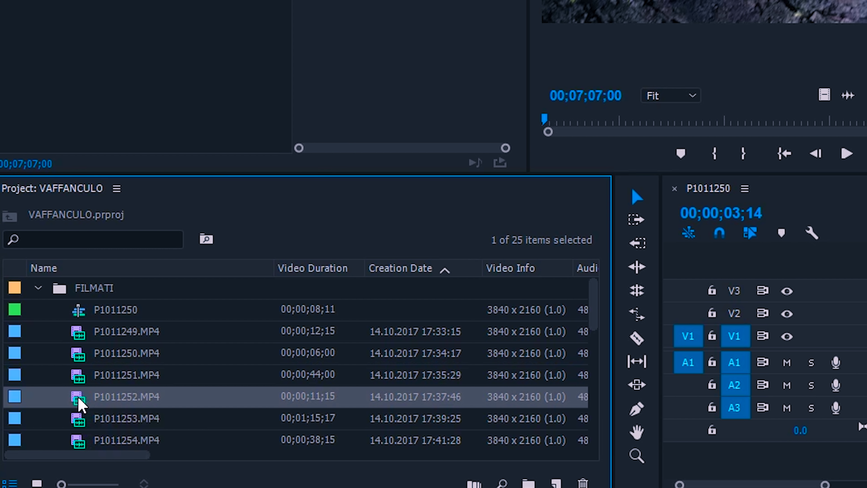
{"action": "left_click_drag", "start_coordinate": [81, 404], "coordinate": [371, 193]}
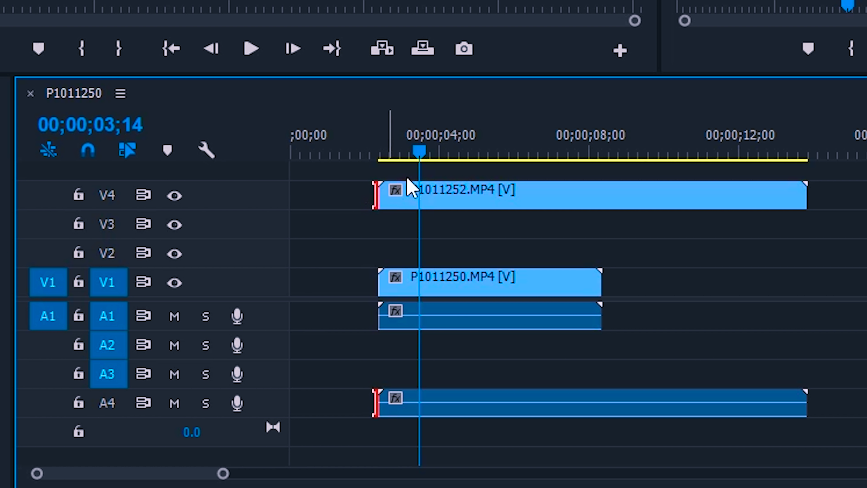
{"action": "left_click", "coordinate": [399, 225]}
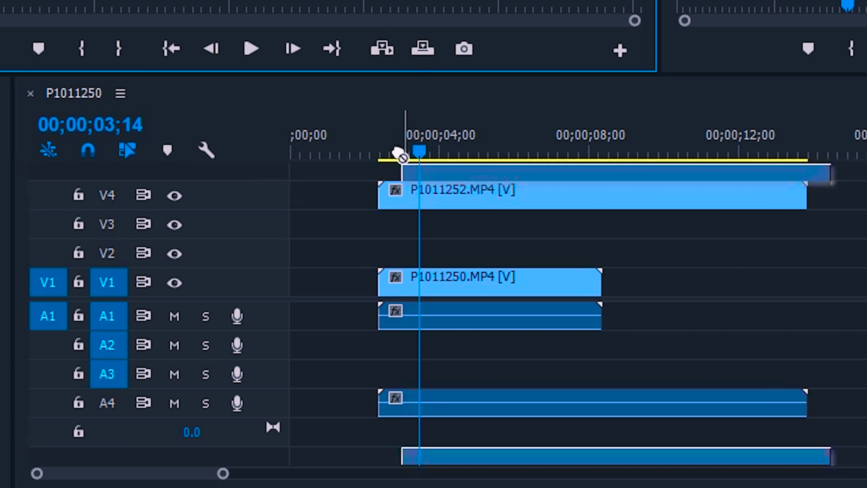
{"action": "mouse_move", "coordinate": [410, 162]}
{"action": "left_mouse_down"}
{"action": "mouse_move", "coordinate": [431, 176]}
{"action": "mouse_move", "coordinate": [493, 413]}
{"action": "left_mouse_up"}
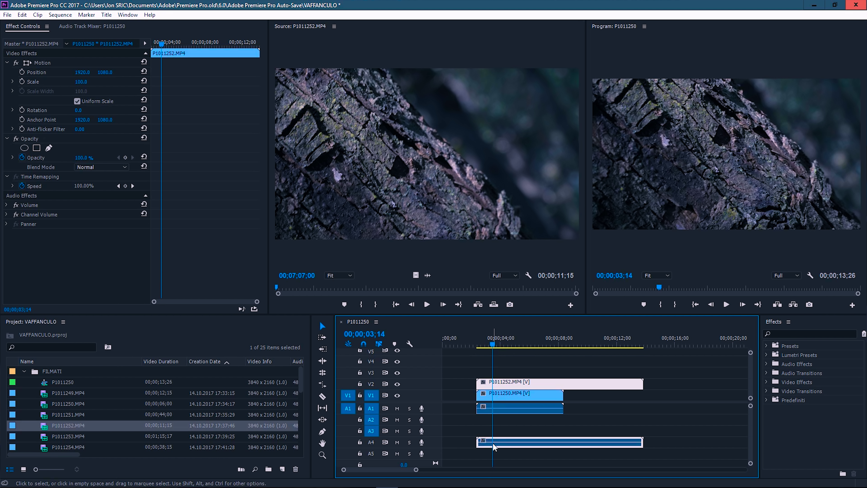
{"action": "left_click_drag", "start_coordinate": [494, 447], "coordinate": [494, 424]}
Select the V2 clip and slide its picture to the right in the Program Monitor.
{"action": "left_click", "coordinate": [461, 384]}
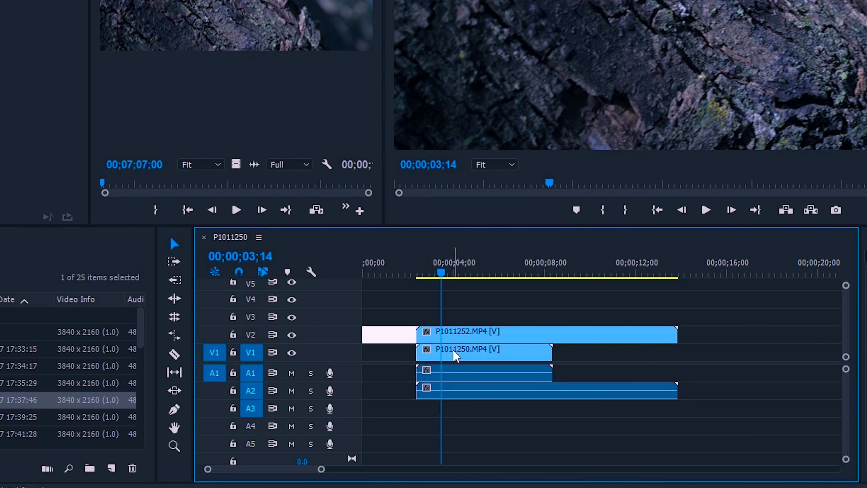
{"action": "left_click", "coordinate": [501, 381]}
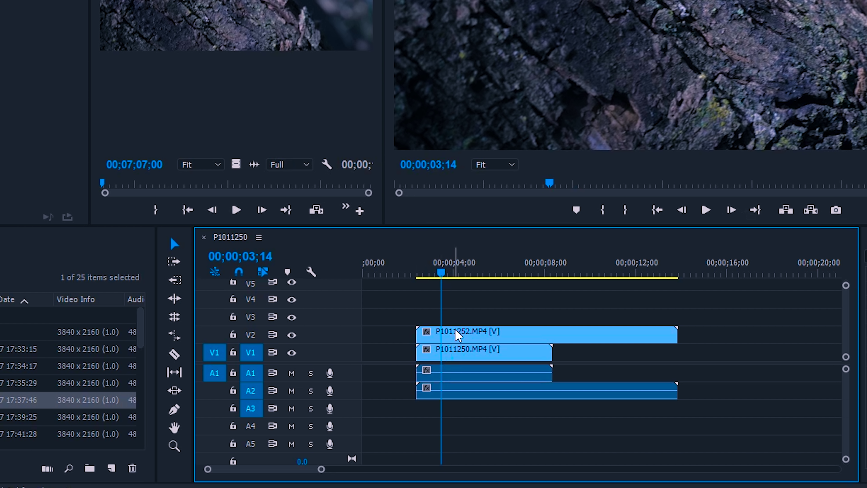
{"action": "left_click", "coordinate": [458, 336]}
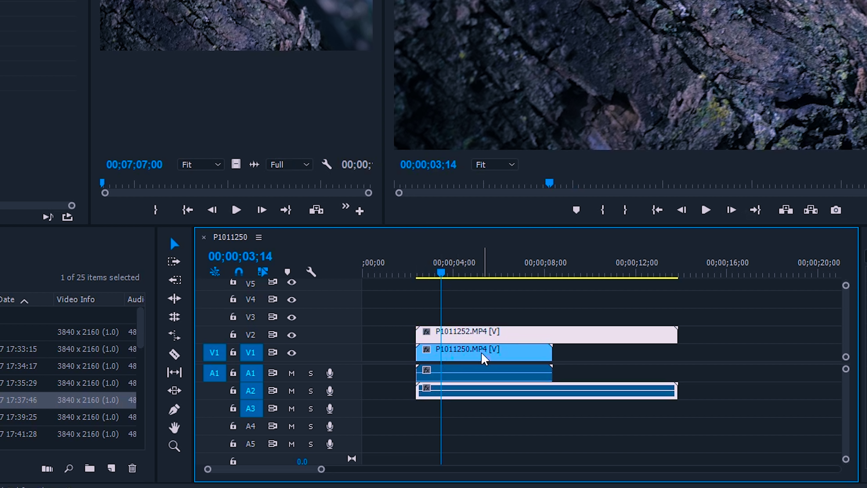
{"action": "left_click", "coordinate": [463, 355]}
{"action": "left_click", "coordinate": [460, 335]}
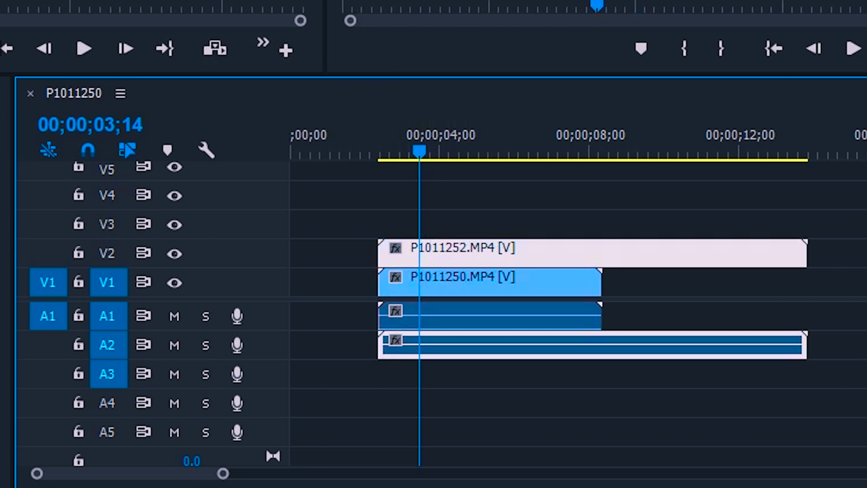
{"action": "key", "text": "shift+4"}
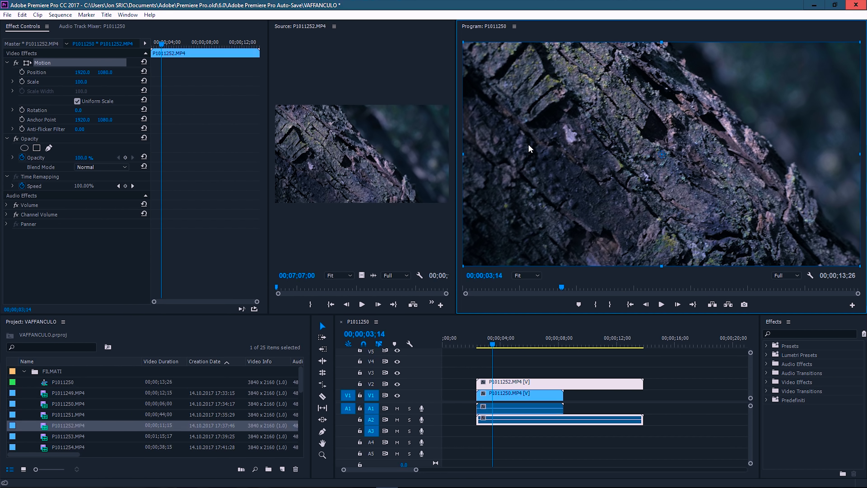
{"action": "left_click_drag", "start_coordinate": [529, 144], "coordinate": [664, 145]}
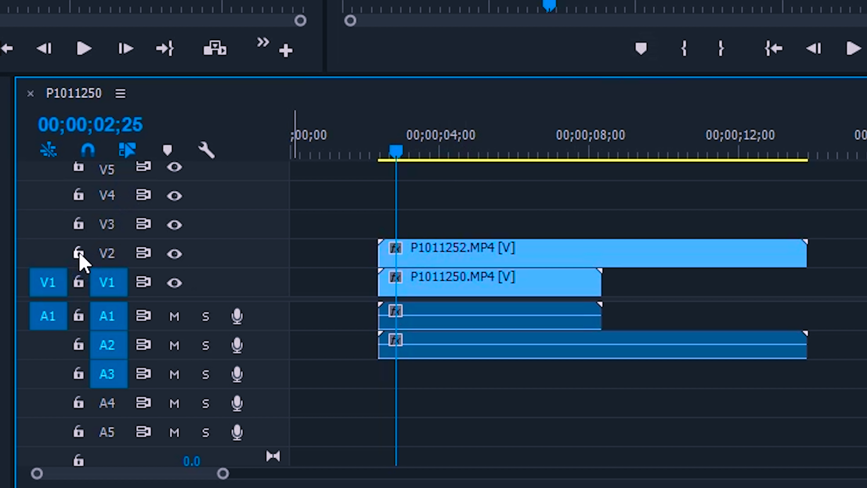
{"action": "left_click", "coordinate": [79, 253]}
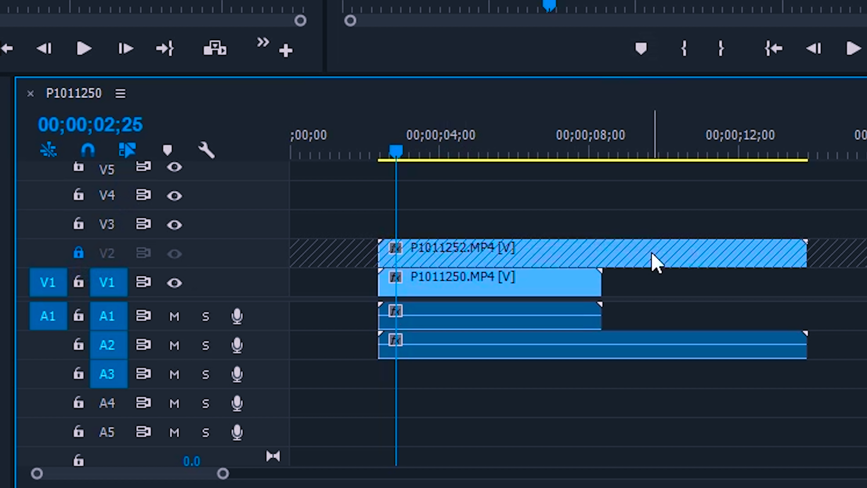
{"action": "left_click", "coordinate": [78, 254]}
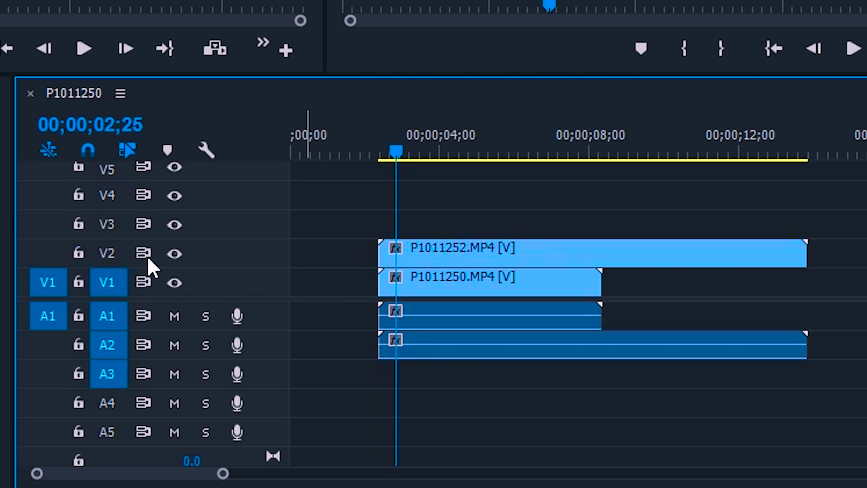
{"action": "left_click", "coordinate": [174, 253]}
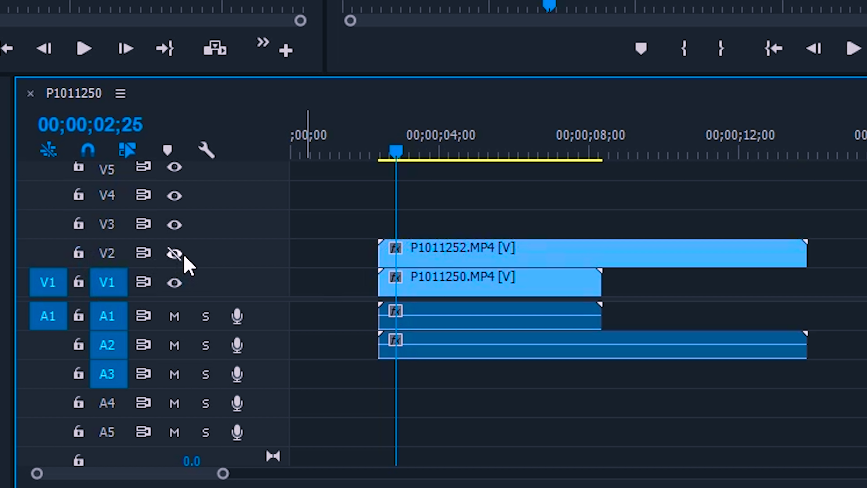
{"action": "left_click", "coordinate": [421, 257]}
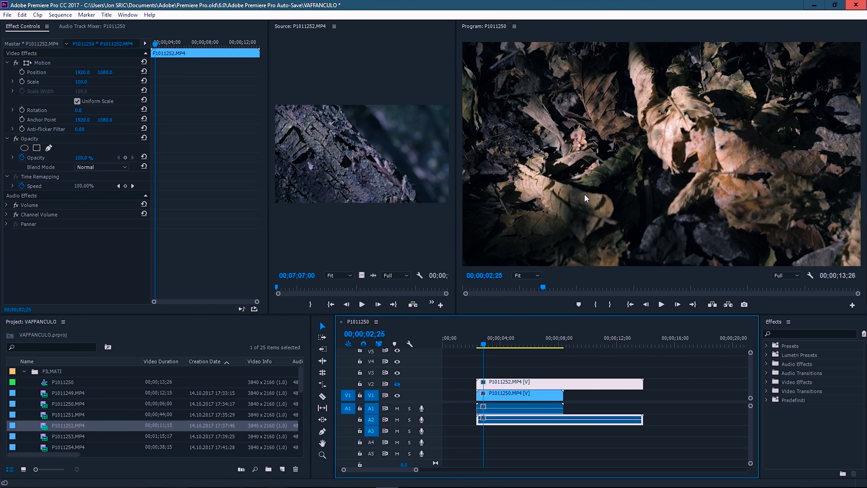
{"action": "left_click", "coordinate": [397, 383]}
{"action": "left_click", "coordinate": [397, 384]}
{"action": "mouse_move", "coordinate": [493, 386]}
{"action": "left_mouse_down"}
{"action": "mouse_move", "coordinate": [539, 386]}
{"action": "mouse_move", "coordinate": [510, 385]}
{"action": "left_mouse_up"}
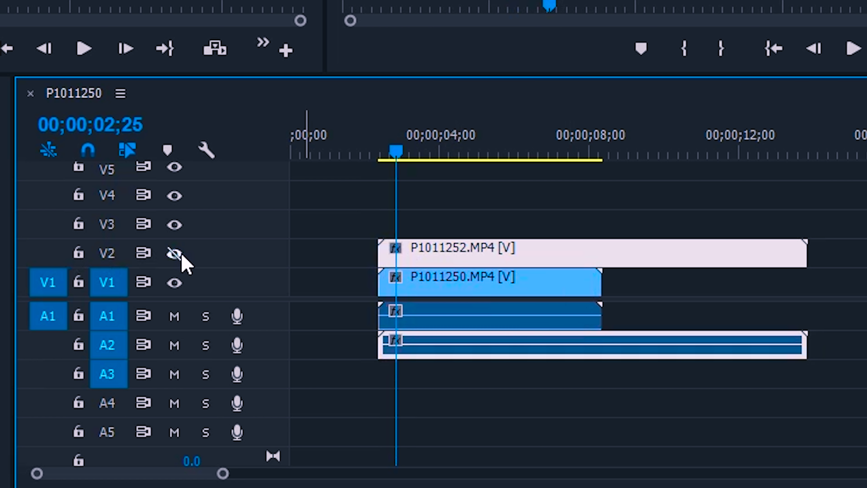
{"action": "left_click", "coordinate": [175, 253]}
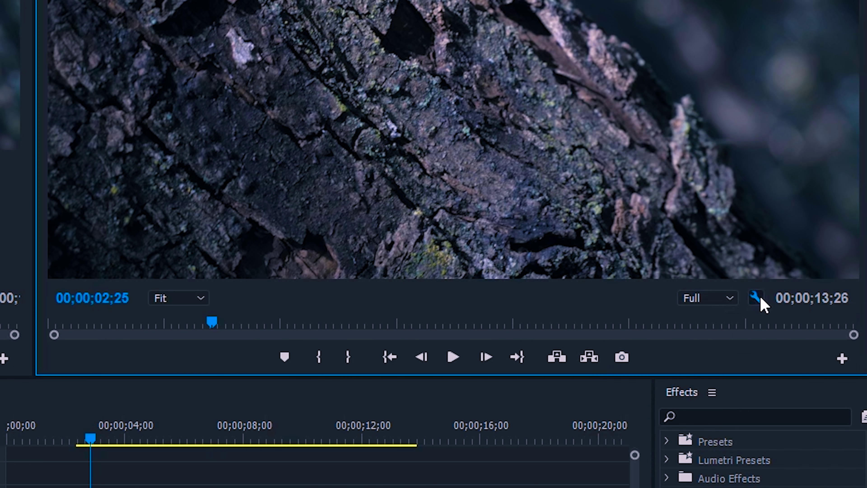
Set the Program monitor's playback resolution to 1/8 and play the sequence.
{"action": "left_click", "coordinate": [811, 275]}
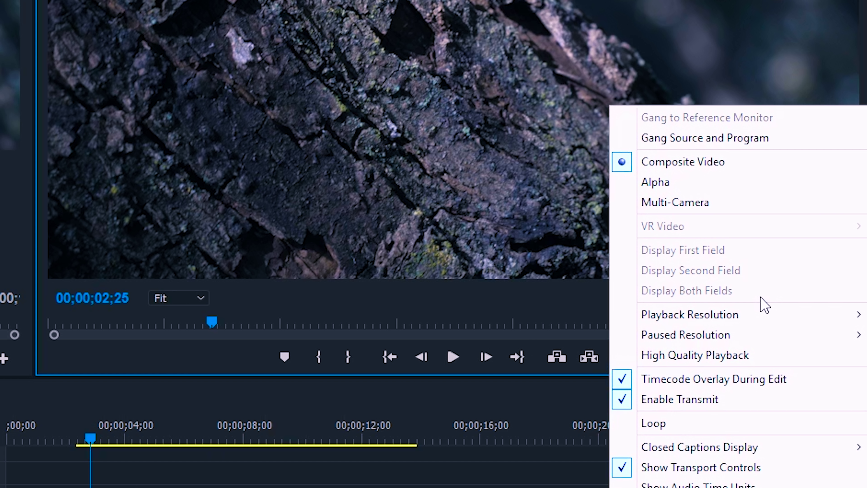
{"action": "mouse_move", "coordinate": [662, 321]}
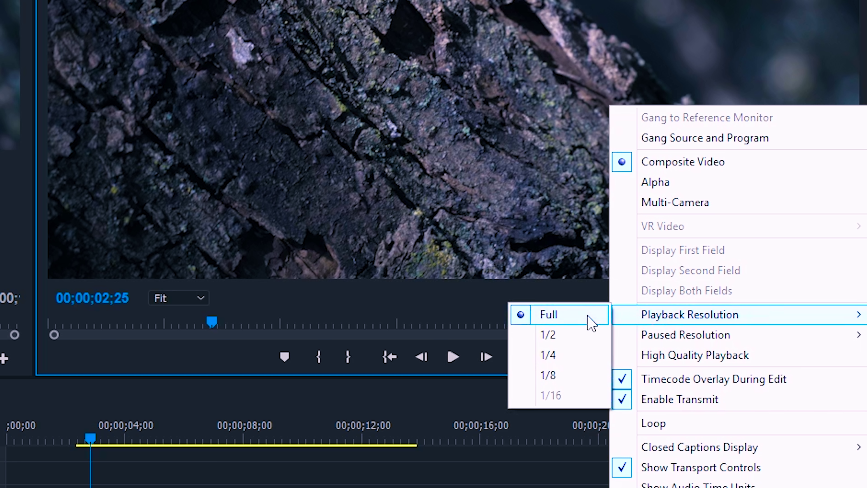
{"action": "left_click", "coordinate": [585, 383]}
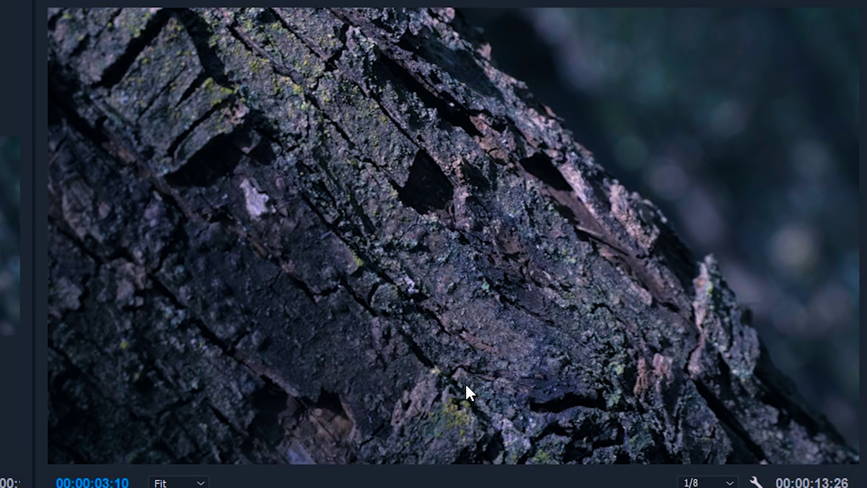
{"action": "key", "text": "space"}
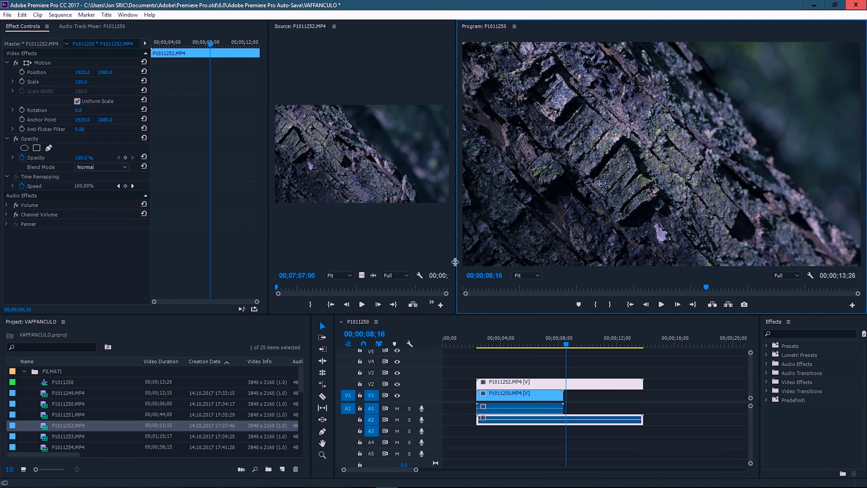
Widen the Source monitor until it is about the size of the Program monitor.
{"action": "left_click_drag", "start_coordinate": [455, 262], "coordinate": [600, 262]}
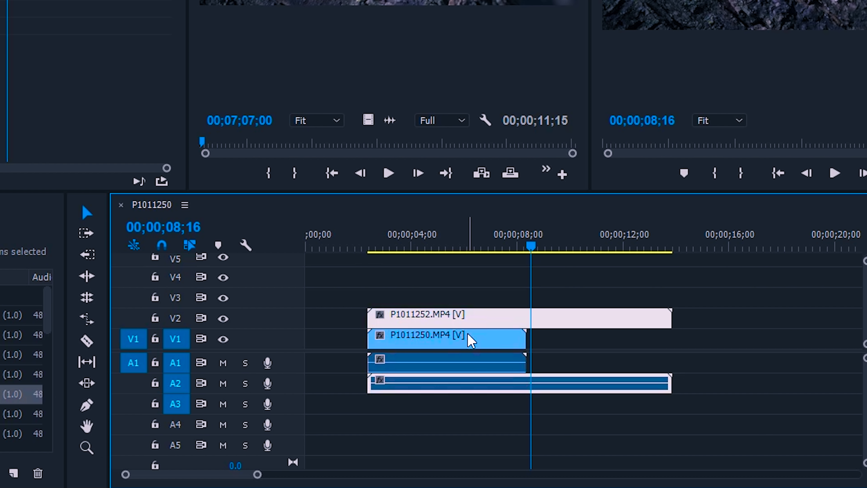
Scrub the bark clip's Motion values near 5 seconds: scale 208, then 70, rotation 239.
{"action": "left_click", "coordinate": [533, 397]}
{"action": "left_click", "coordinate": [543, 386]}
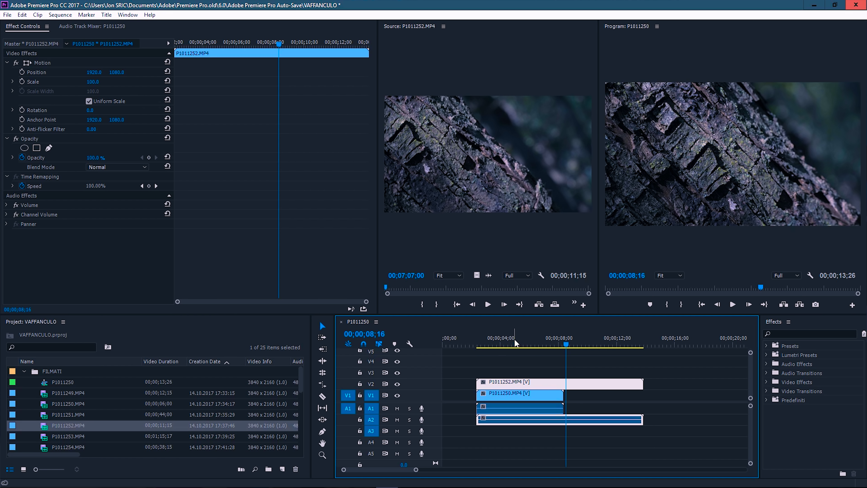
{"action": "left_click", "coordinate": [516, 342]}
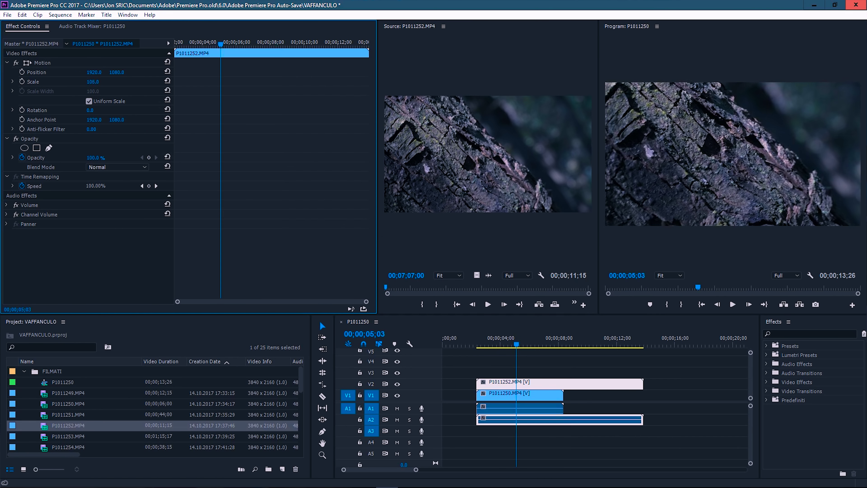
{"action": "left_click_drag", "start_coordinate": [216, 146], "coordinate": [259, 147]}
{"action": "mouse_move", "coordinate": [93, 82]}
{"action": "left_mouse_down"}
{"action": "mouse_move", "coordinate": [54, 82]}
{"action": "mouse_move", "coordinate": [120, 72]}
{"action": "left_mouse_up"}
{"action": "left_click_drag", "start_coordinate": [90, 110], "coordinate": [137, 110]}
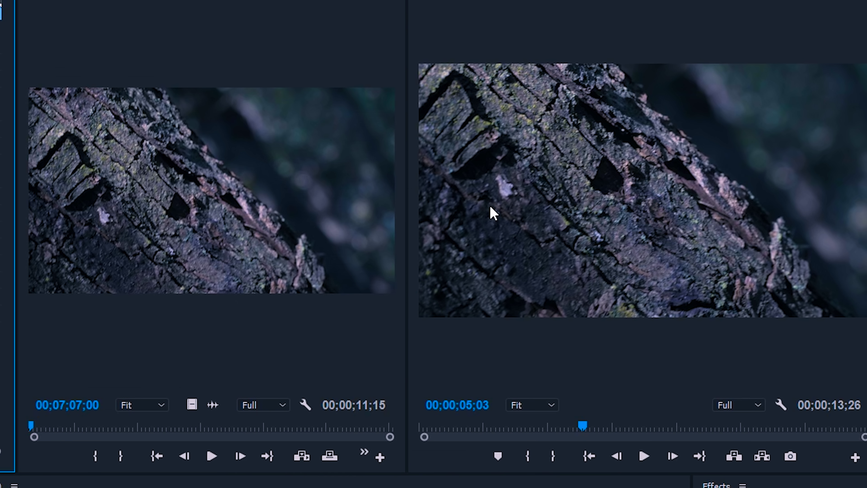
Resize and reposition the bark clip directly in the Program monitor using its transform handles.
{"action": "left_click", "coordinate": [647, 166]}
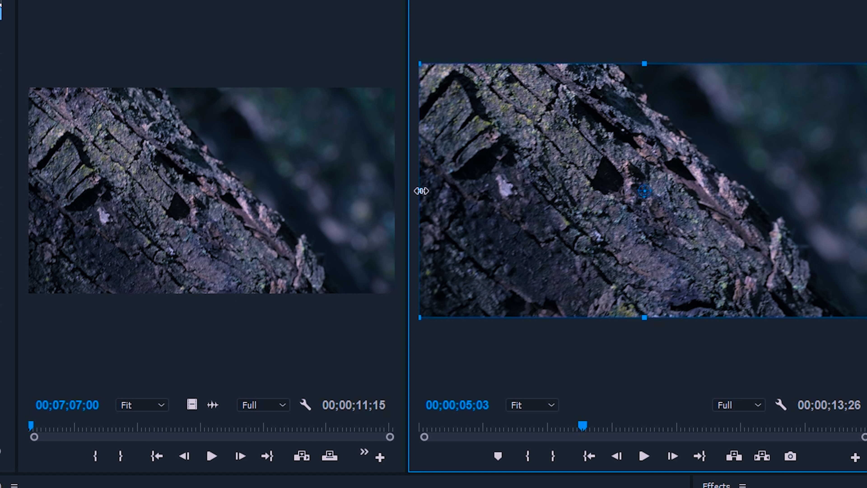
{"action": "mouse_move", "coordinate": [423, 190]}
{"action": "left_mouse_down"}
{"action": "mouse_move", "coordinate": [523, 194]}
{"action": "mouse_move", "coordinate": [555, 72]}
{"action": "left_mouse_up"}
{"action": "left_click_drag", "start_coordinate": [505, 129], "coordinate": [358, 134]}
{"action": "left_click_drag", "start_coordinate": [638, 155], "coordinate": [656, 227]}
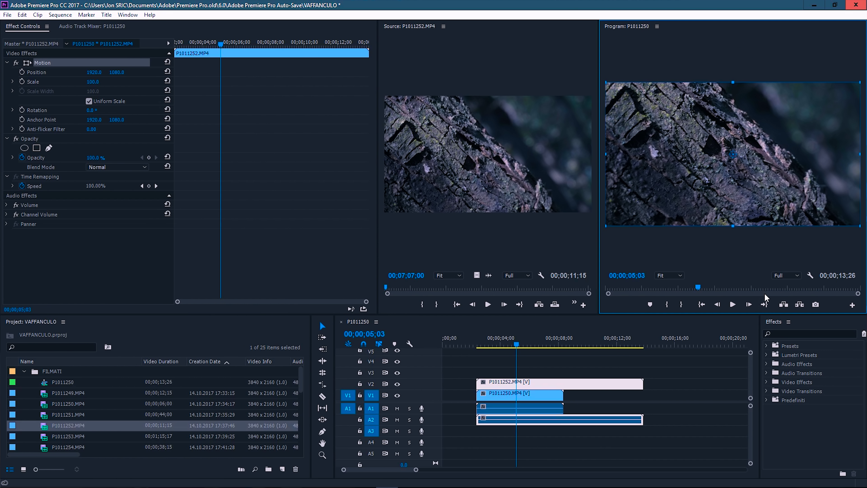
Find Gaussian Blur in the Effects panel and apply it to the V2 bark clip.
{"action": "left_click", "coordinate": [766, 383]}
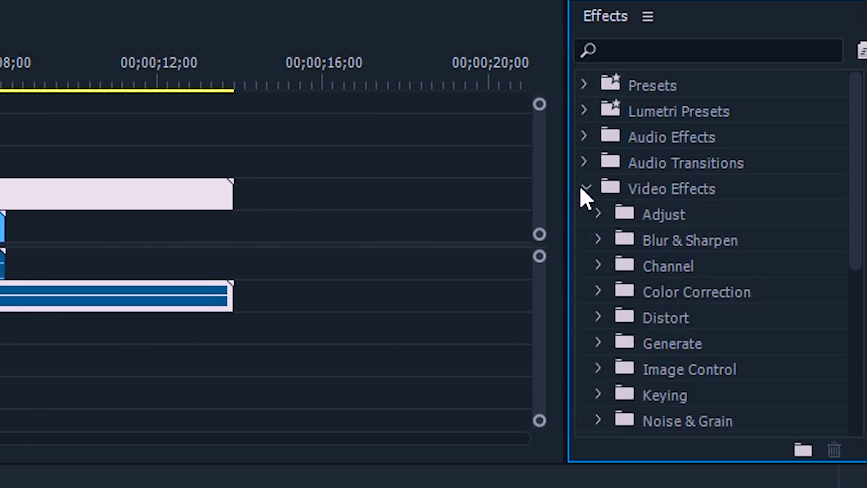
{"action": "scroll", "coordinate": [671, 160], "scroll_direction": "down", "scroll_amount": 1}
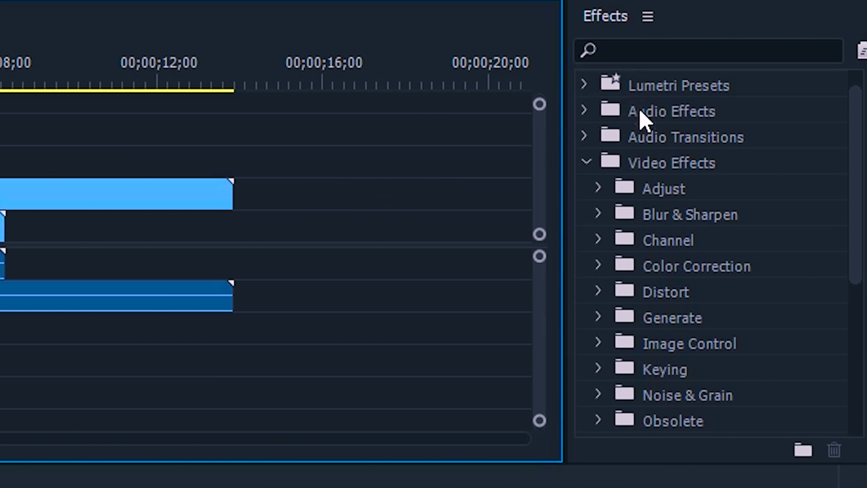
{"action": "left_click", "coordinate": [785, 333]}
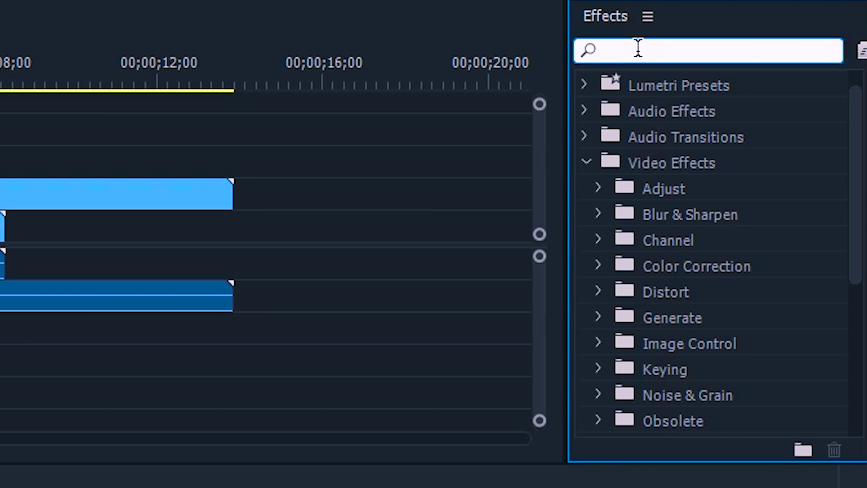
{"action": "type", "text": "gaussi"}
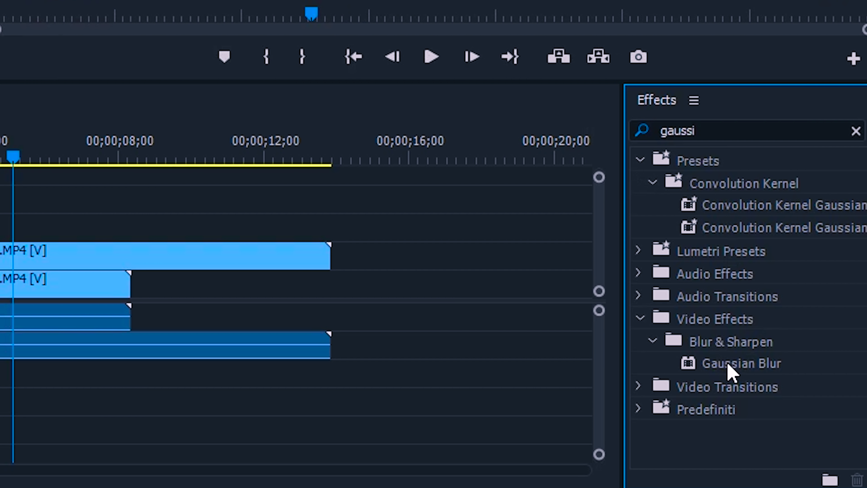
{"action": "left_click_drag", "start_coordinate": [727, 364], "coordinate": [150, 268]}
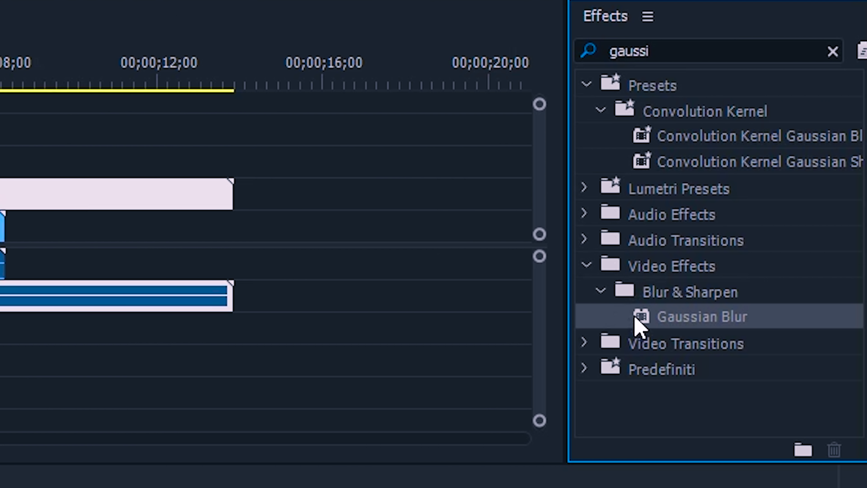
{"action": "left_click_drag", "start_coordinate": [647, 327], "coordinate": [163, 263]}
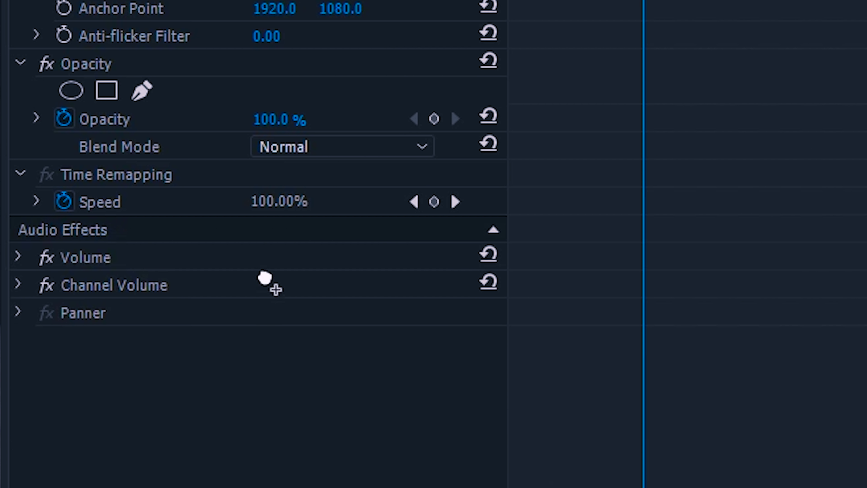
{"action": "left_click_drag", "start_coordinate": [91, 246], "coordinate": [93, 245]}
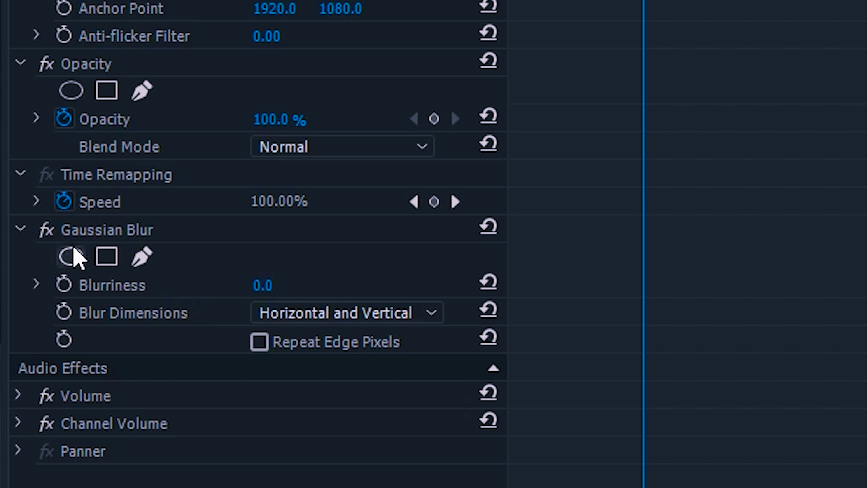
{"action": "left_click", "coordinate": [84, 232]}
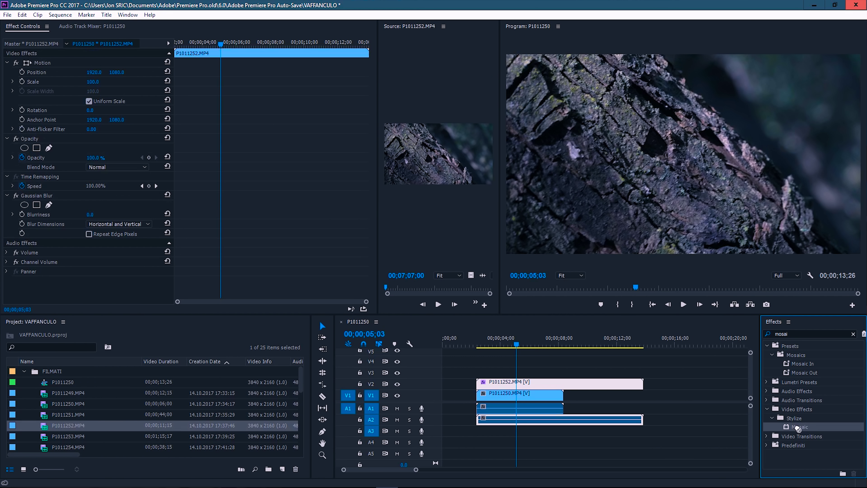
Show the Audio Track Mixer with its effects and sends areas expanded.
{"action": "left_click_drag", "start_coordinate": [563, 377], "coordinate": [564, 379]}
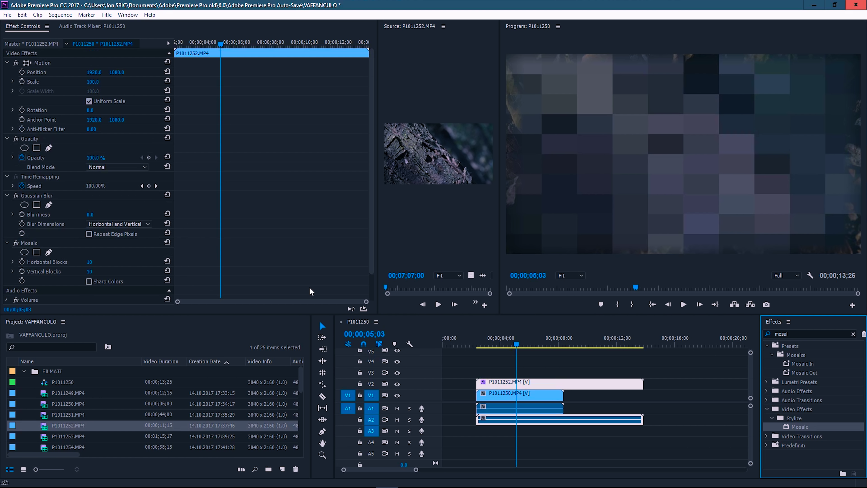
{"action": "scroll", "coordinate": [129, 244], "scroll_direction": "down", "scroll_amount": 2}
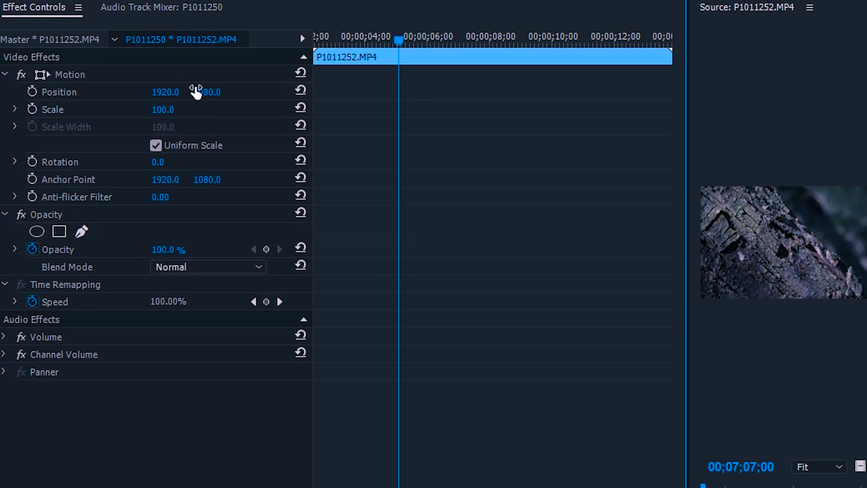
{"action": "left_click", "coordinate": [152, 8]}
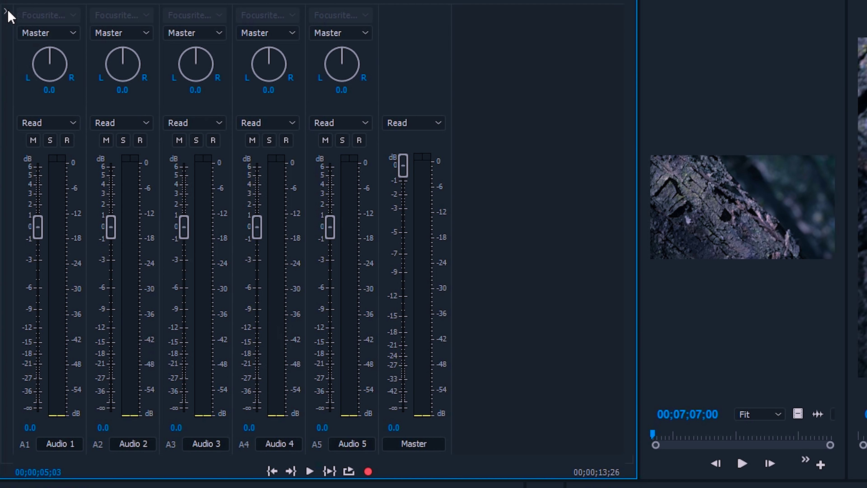
{"action": "left_click", "coordinate": [6, 12]}
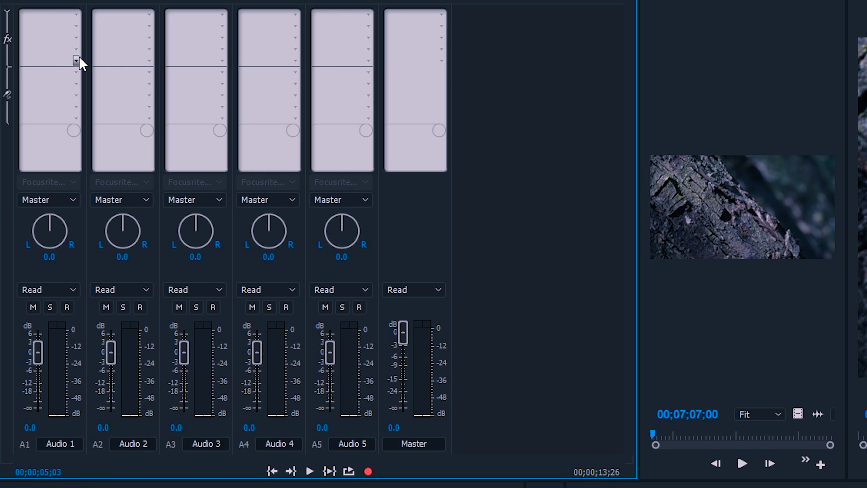
Lower the Audio 1 track fader in the Audio Track Mixer to about -10.7 dB.
{"action": "left_click", "coordinate": [80, 66]}
{"action": "left_click", "coordinate": [88, 76]}
{"action": "left_click_drag", "start_coordinate": [38, 352], "coordinate": [38, 385]}
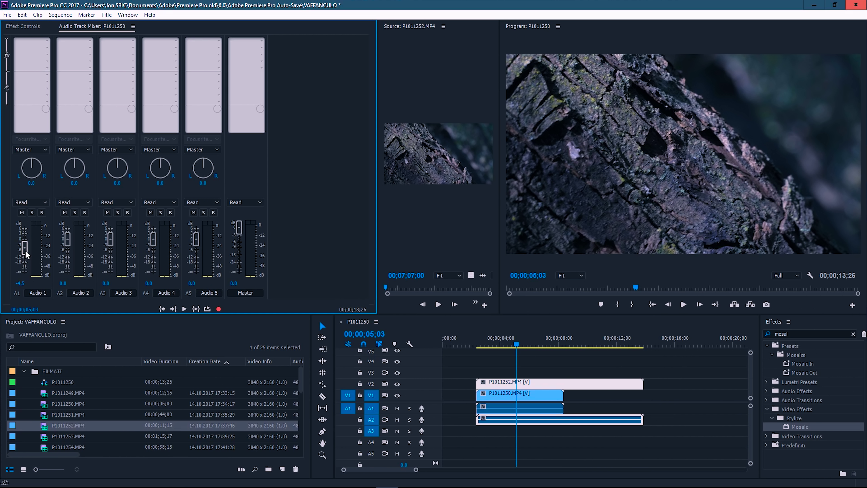